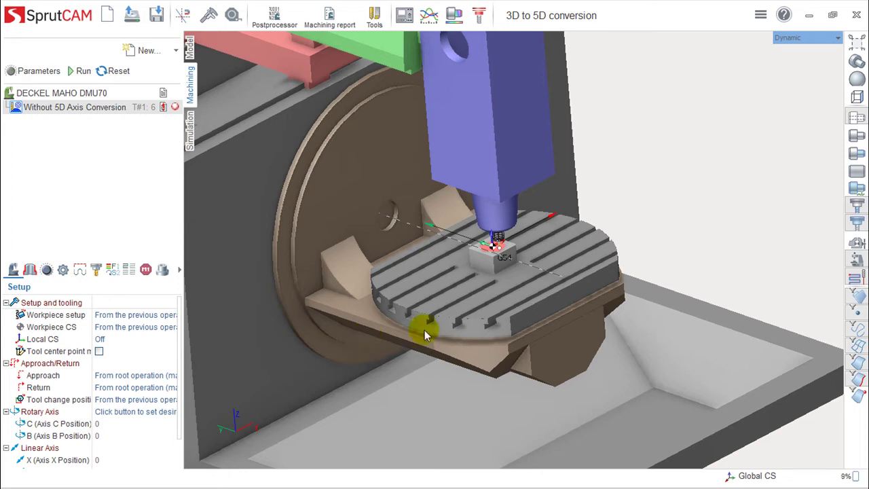
scroll(424, 330, down, 2)
scroll(434, 336, down, 2)
scroll(448, 342, down, 2)
scroll(455, 348, down, 2)
middle_drag(456, 348, 475, 349)
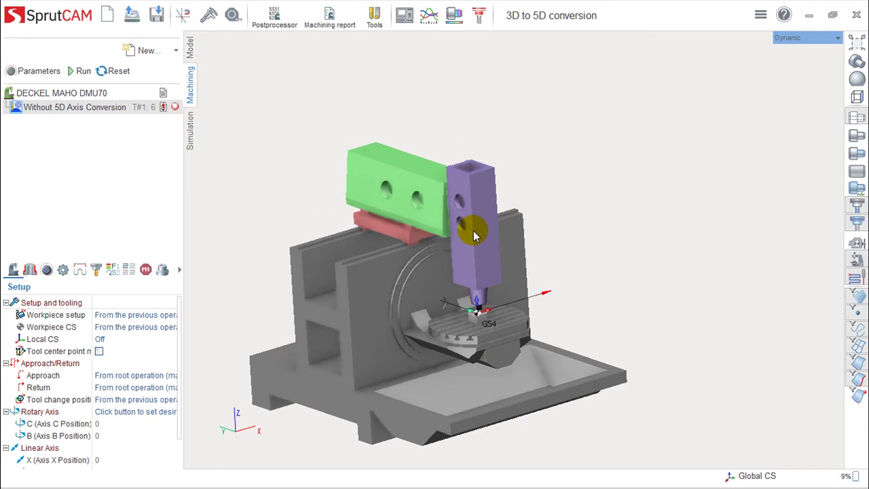
scroll(483, 357, up, 2)
scroll(485, 310, up, 1)
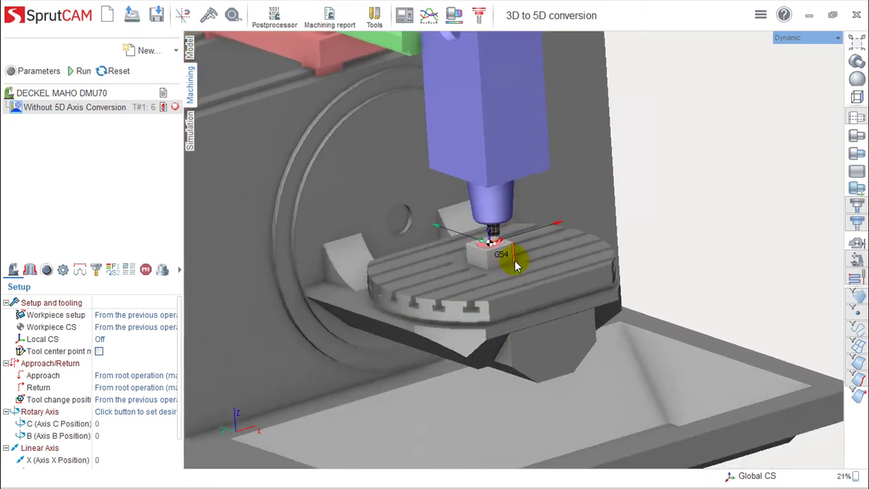
scroll(514, 260, up, 1)
mouse_move(499, 293)
mouse_down()
mouse_move(520, 320)
mouse_move(561, 307)
mouse_move(570, 352)
mouse_up()
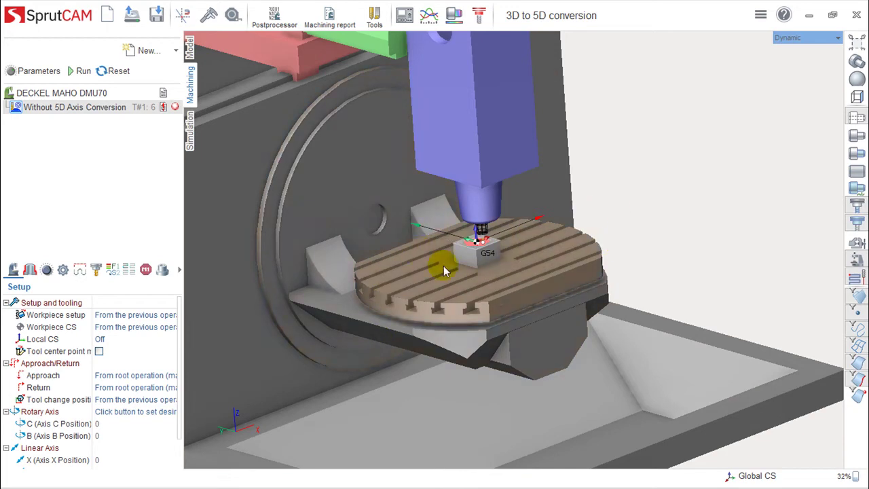
scroll(447, 270, down, 3)
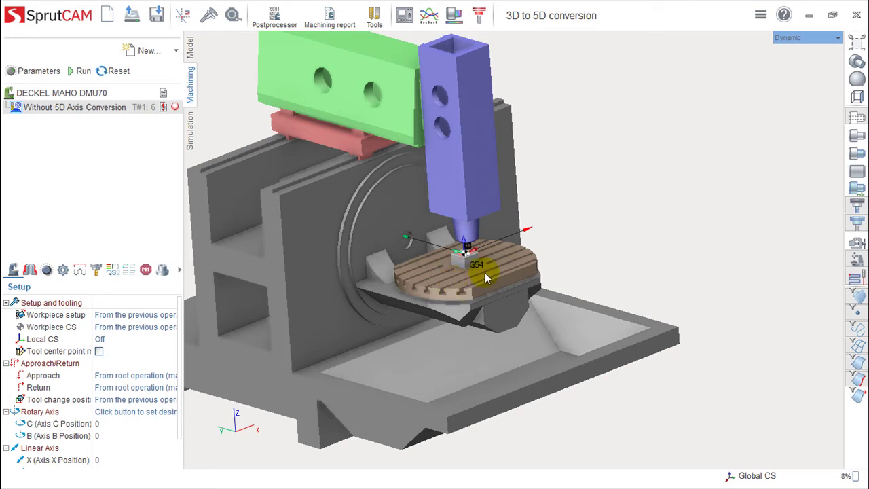
scroll(485, 272, up, 3)
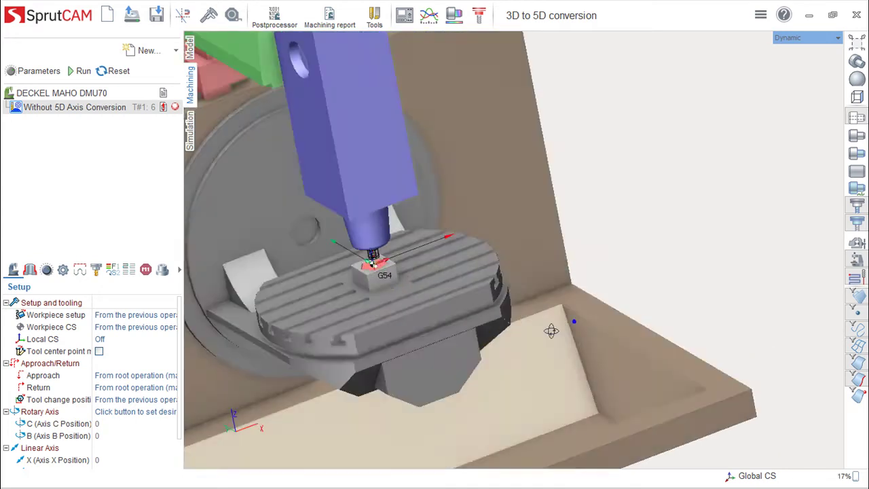
right_drag(574, 319, 562, 324)
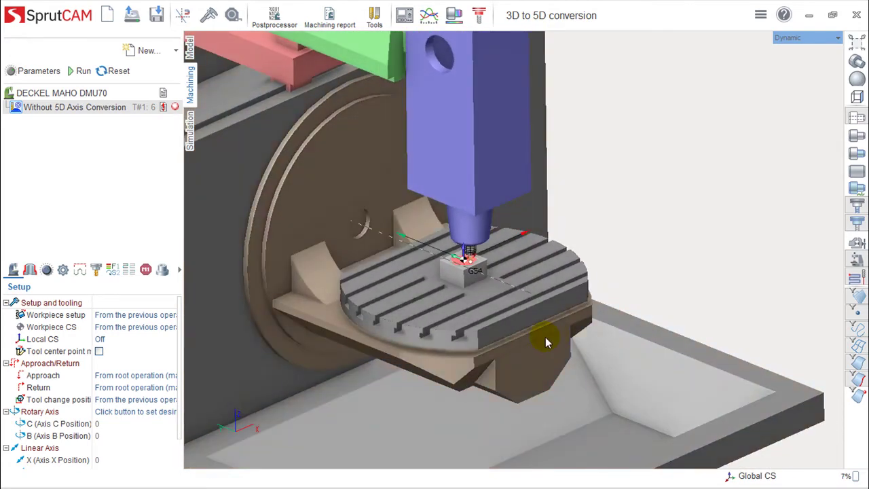
scroll(509, 336, up, 5)
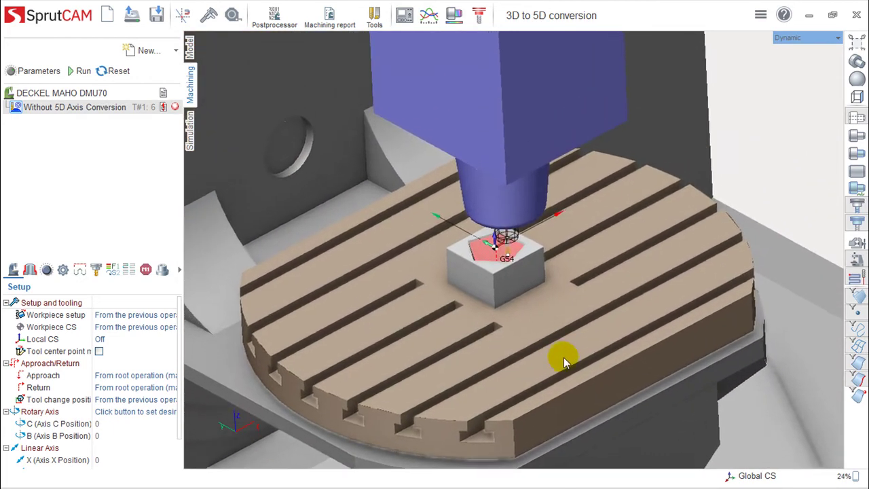
scroll(531, 306, up, 3)
scroll(530, 305, up, 2)
scroll(516, 272, up, 2)
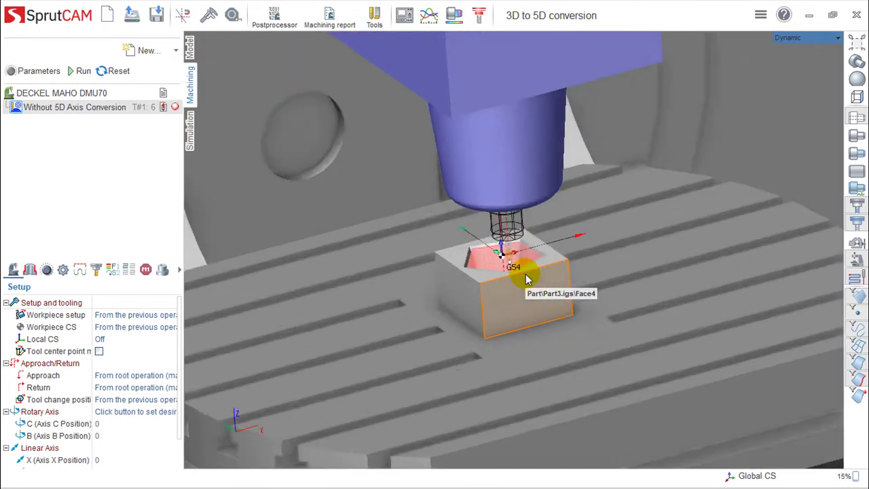
scroll(539, 325, up, 3)
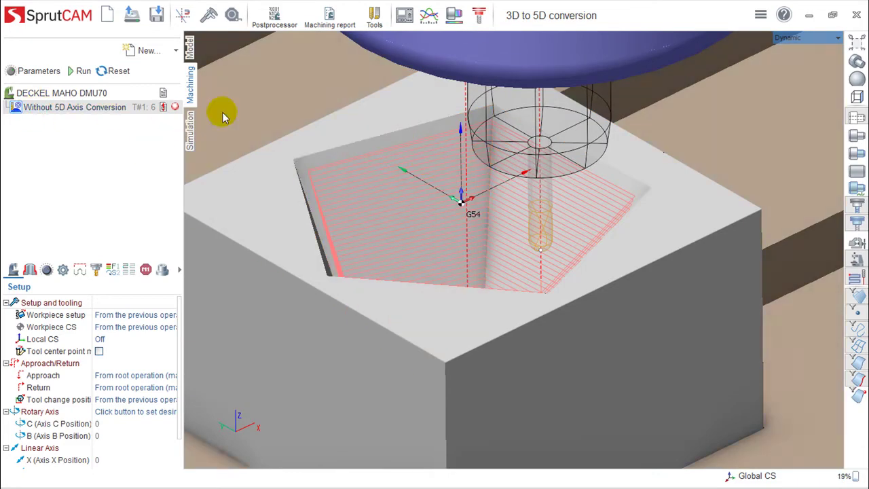
Simulate the unconverted pocket cut at reduced playback speed, then return to the machining operations
click(190, 129)
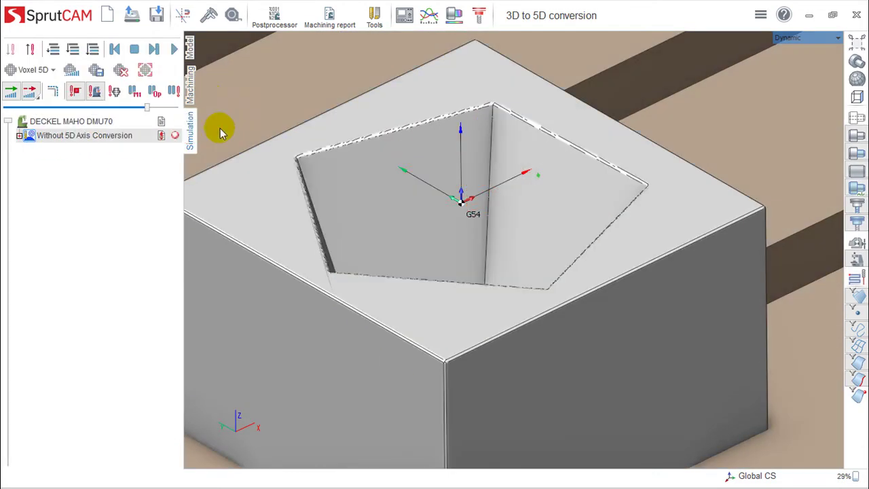
drag(145, 107, 108, 107)
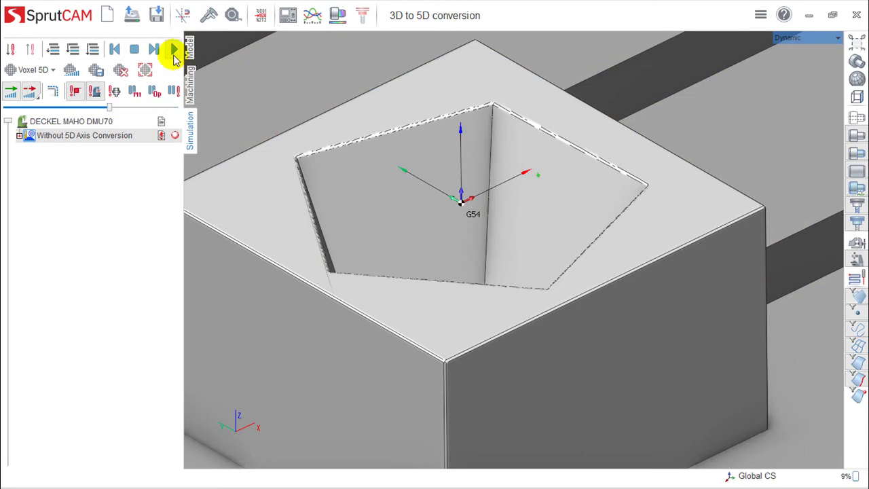
click(175, 51)
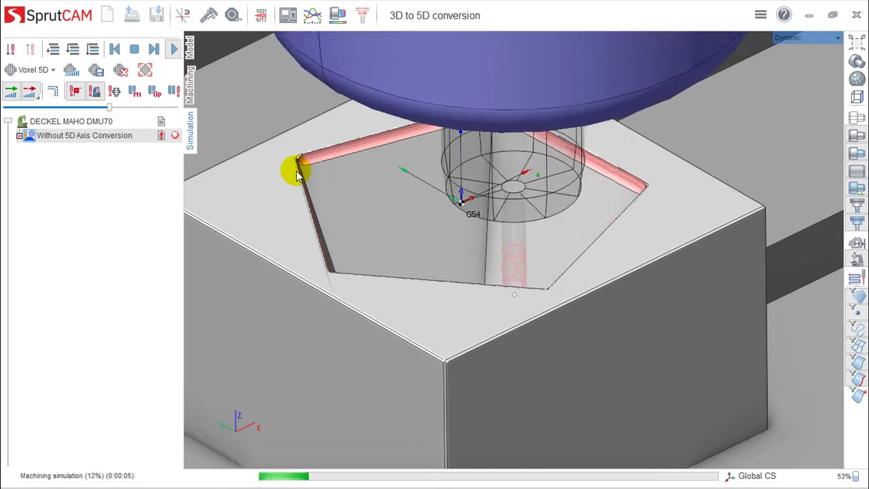
click(190, 85)
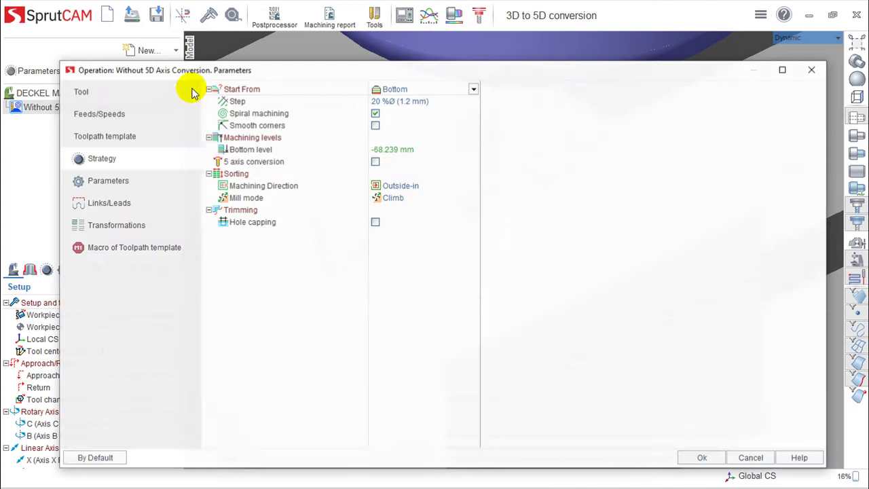
Enable 5-axis conversion for the pocket operation with the tool axis through point (0; 0; 46)
double_click(283, 187)
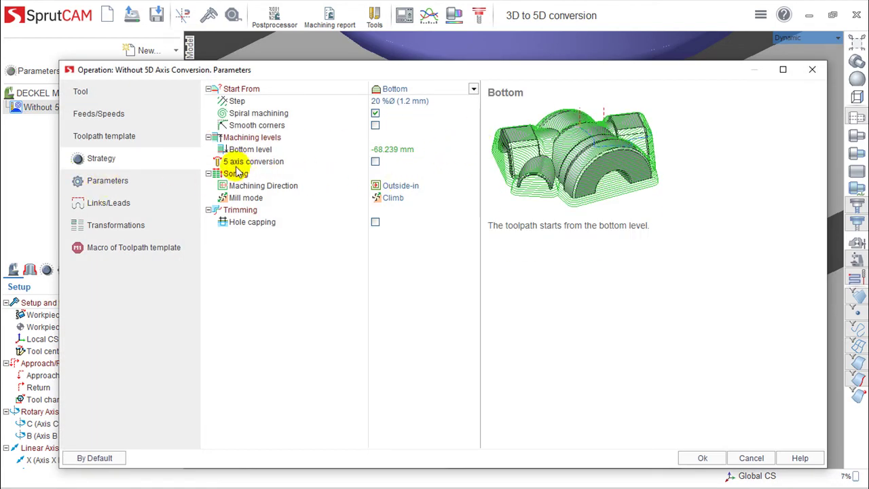
click(375, 163)
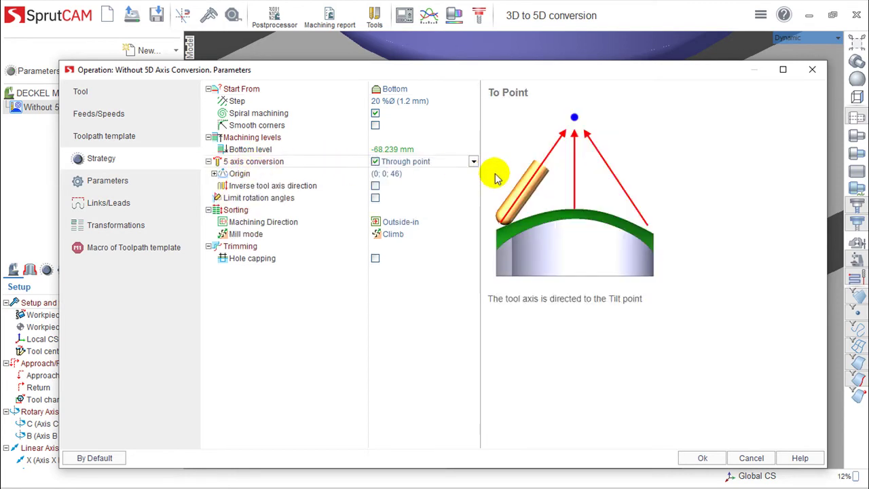
click(473, 164)
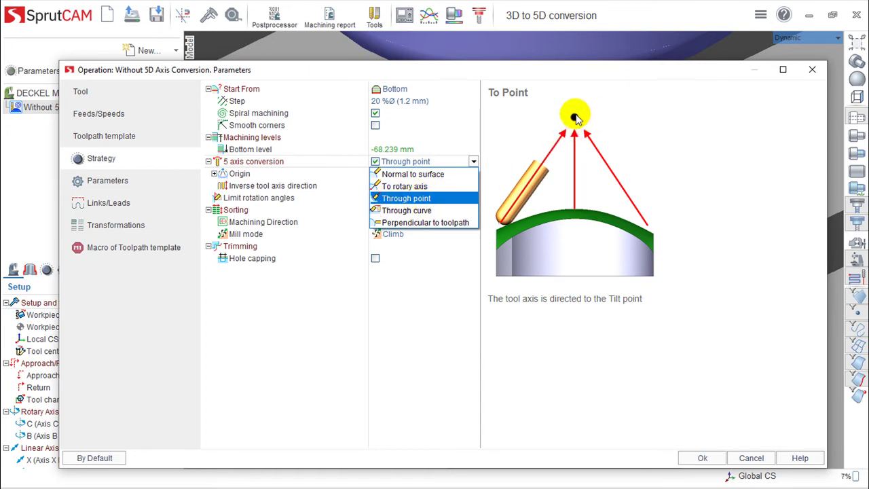
click(787, 248)
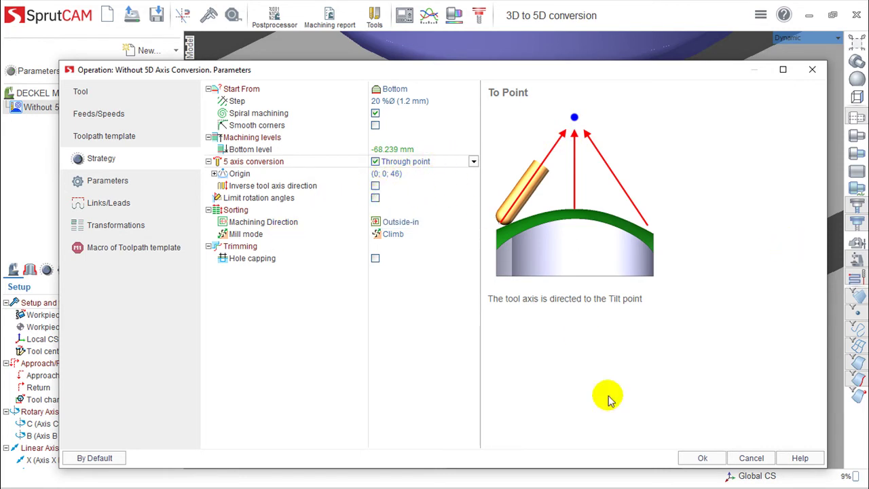
click(703, 459)
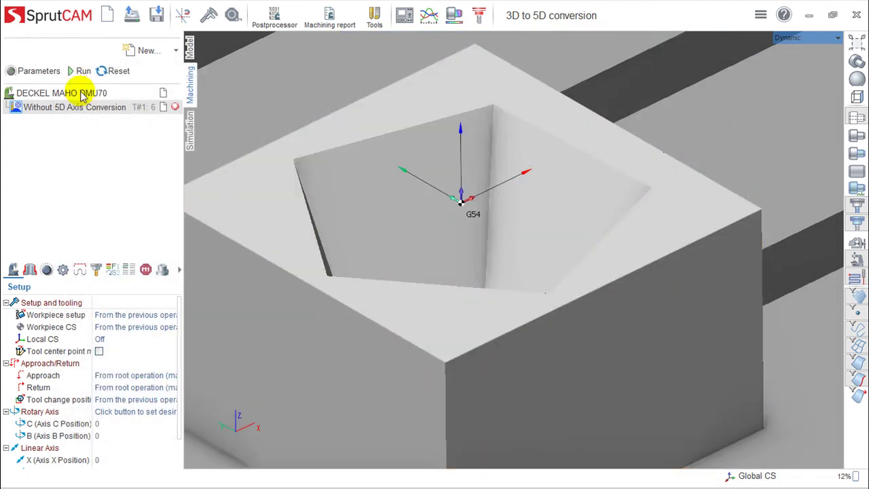
Recalculate the pocket toolpath using the tilted tool axis
click(78, 72)
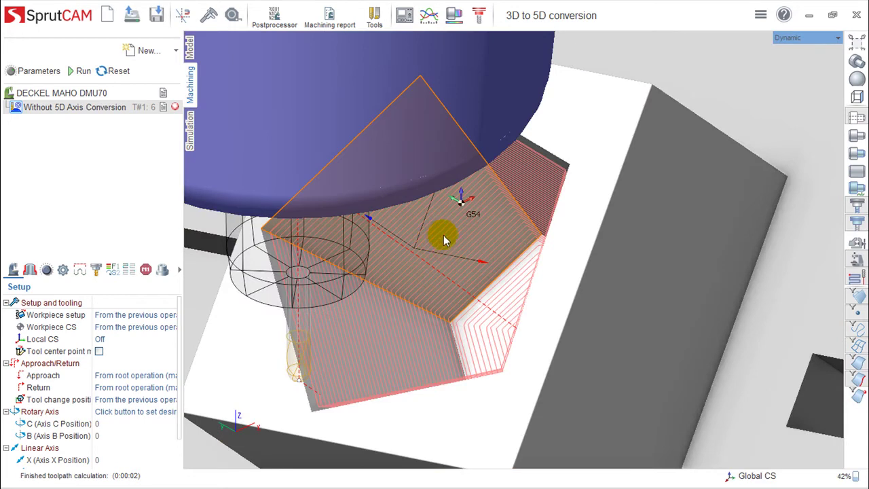
scroll(443, 235, down, 3)
scroll(449, 254, down, 2)
mouse_move(448, 254)
right_down()
mouse_move(372, 248)
mouse_move(400, 256)
right_up()
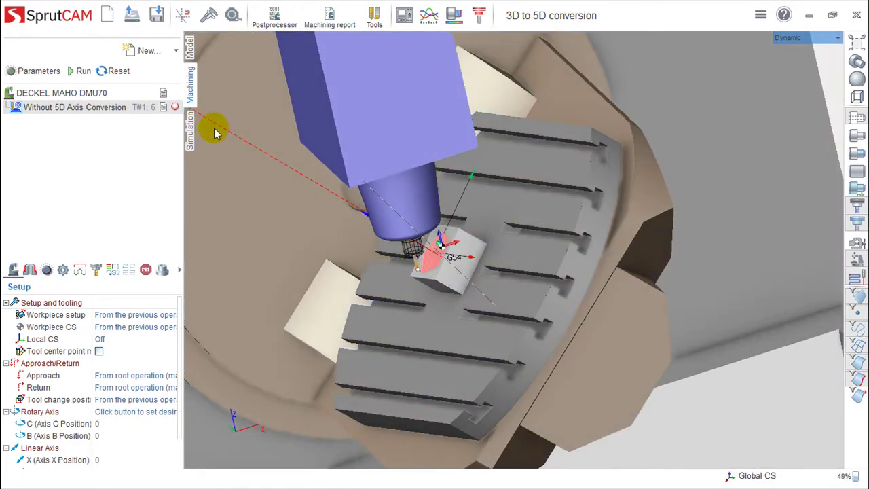
Simulate the converted operation, watching the tilted table let the tool cut the pocket
click(189, 133)
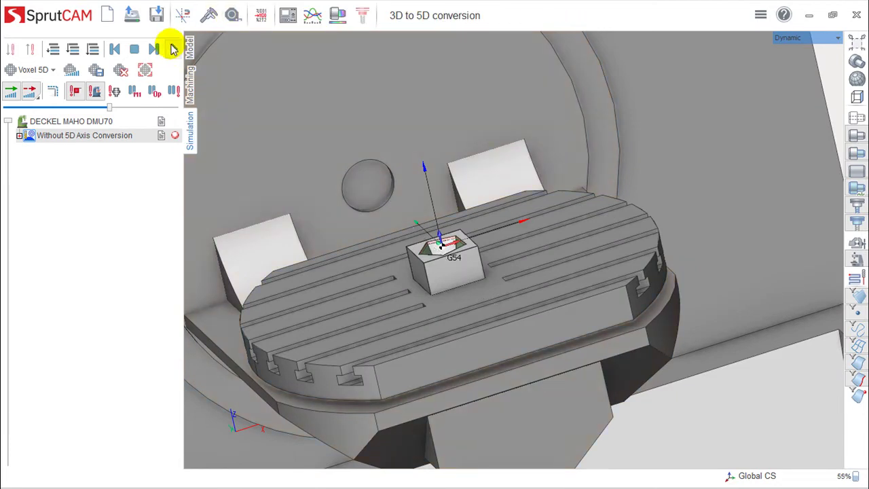
click(173, 49)
right_drag(317, 213, 463, 297)
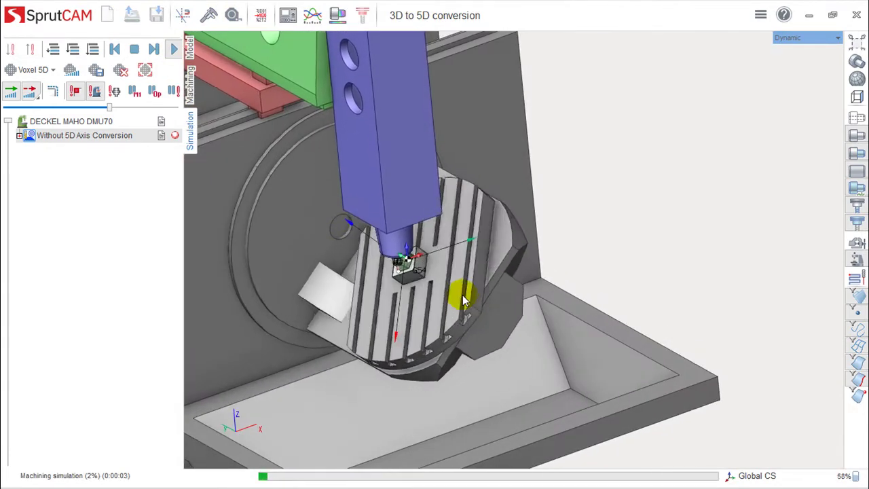
scroll(408, 263, up, 3)
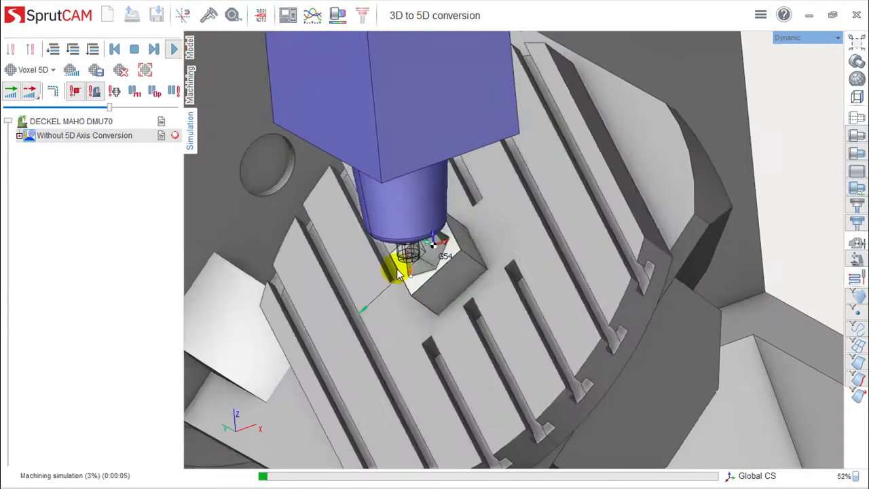
scroll(401, 265, up, 2)
scroll(475, 284, up, 2)
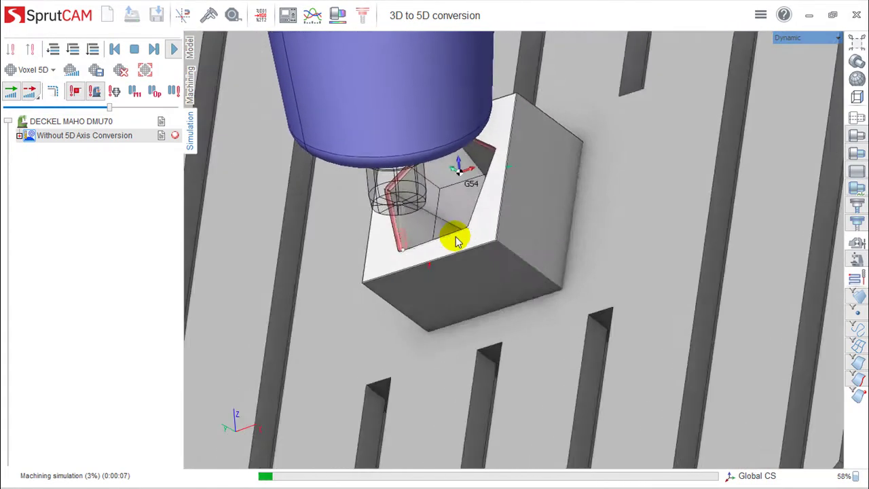
scroll(455, 238, up, 3)
scroll(419, 228, up, 2)
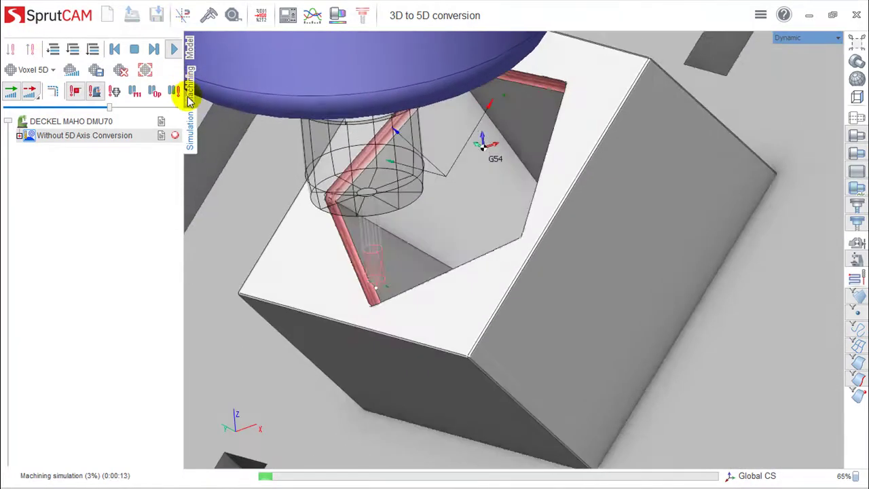
Open the Advanced 5 axis example project, discarding changes to the current project
click(190, 92)
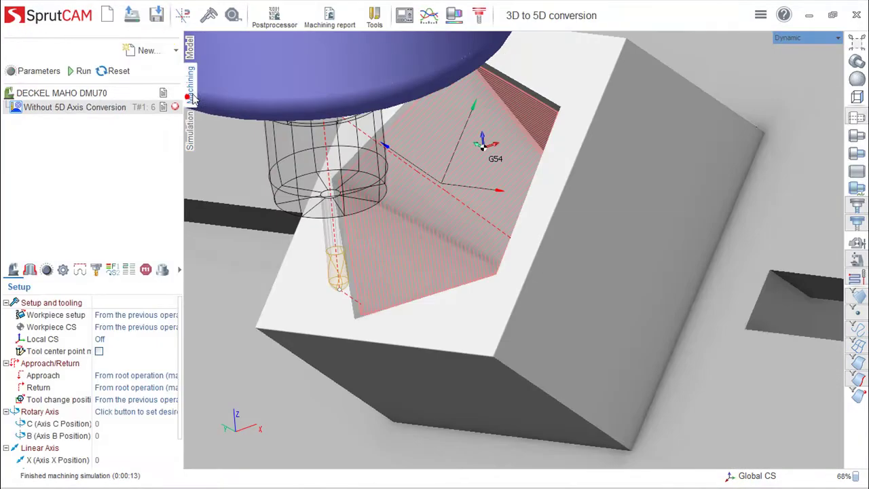
click(134, 16)
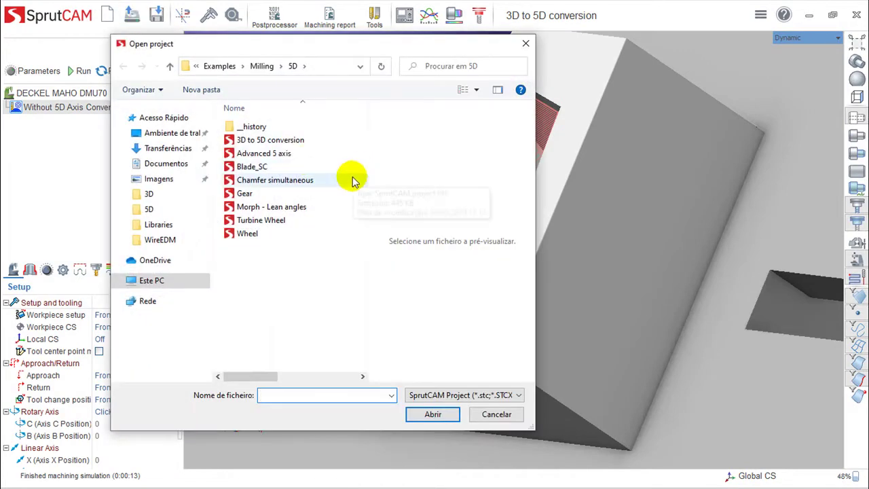
click(282, 154)
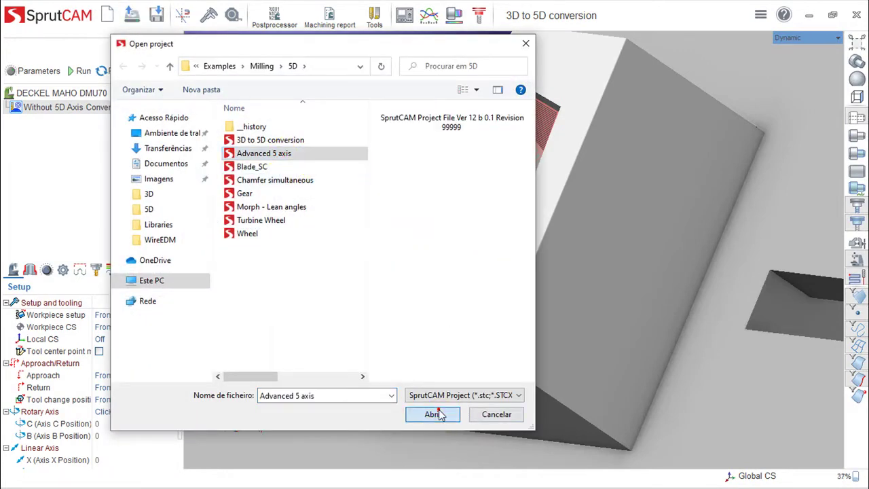
click(434, 414)
click(472, 268)
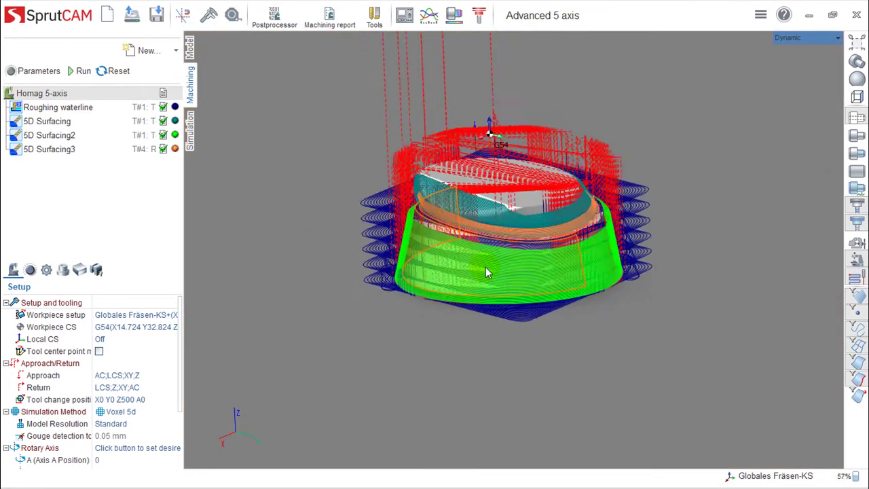
Delete the Roughing waterline operation and inspect the remaining 5D Surfacing toolpath from several angles
scroll(485, 271, up, 3)
right_drag(520, 265, 341, 173)
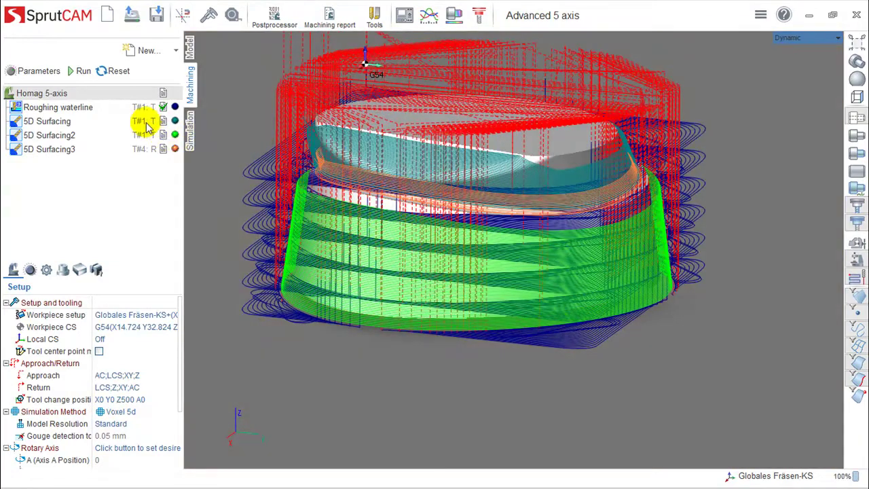
click(106, 106)
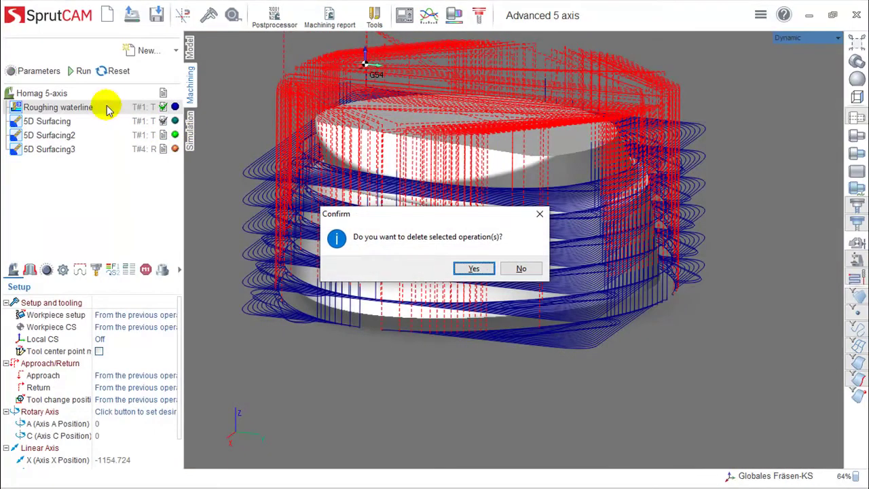
click(473, 269)
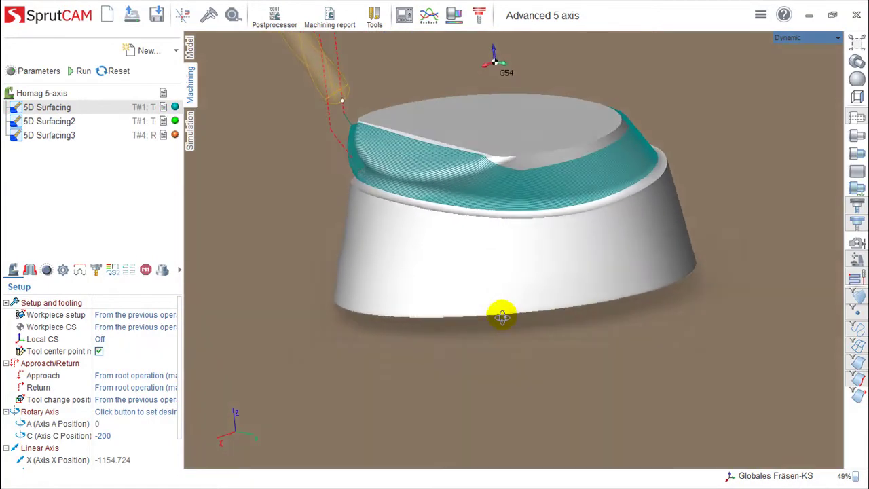
middle_drag(502, 316, 452, 310)
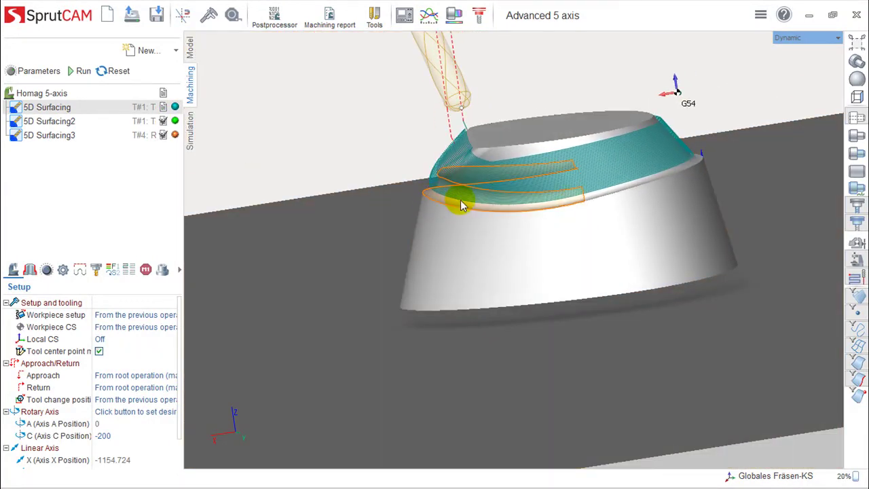
mouse_move(676, 161)
middle_down()
mouse_move(548, 237)
mouse_move(509, 343)
mouse_move(506, 301)
mouse_move(568, 262)
middle_up()
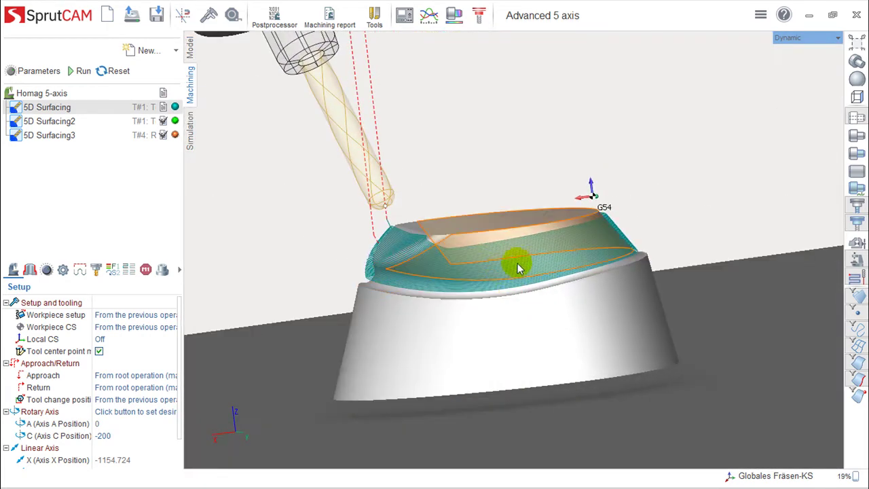
mouse_move(438, 372)
middle_down()
mouse_move(481, 387)
mouse_move(452, 271)
mouse_move(467, 297)
middle_up()
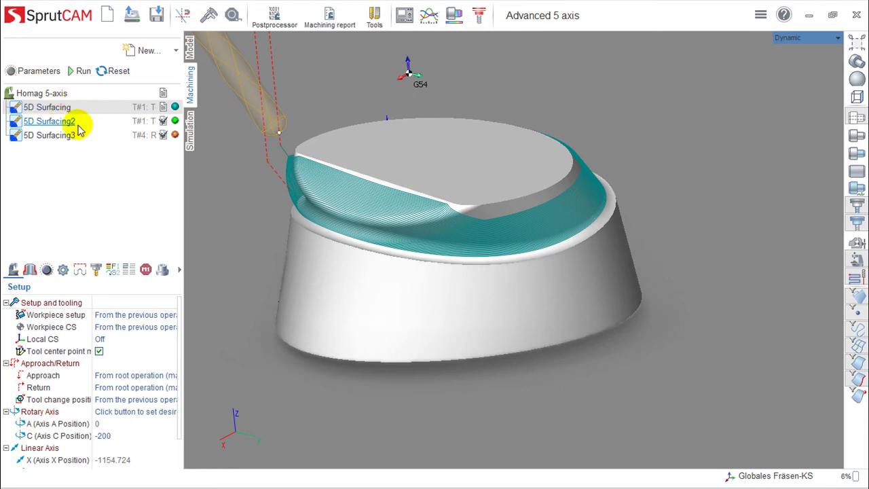
double_click(53, 109)
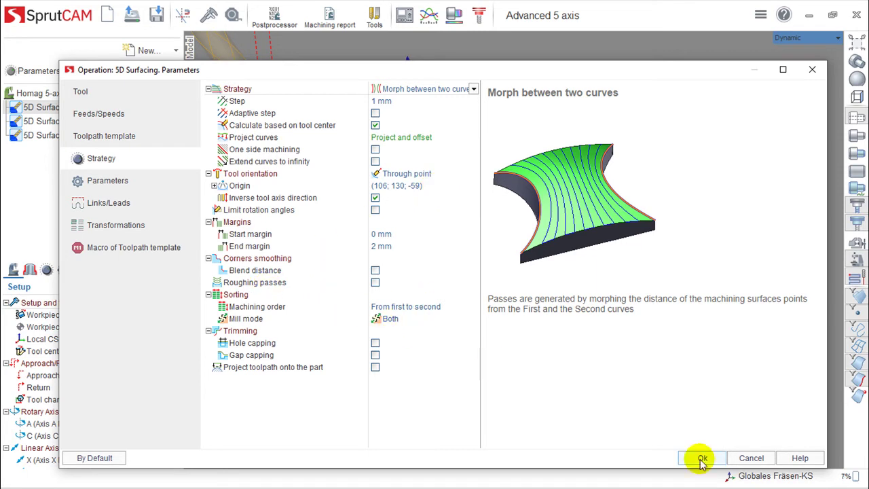
click(755, 458)
mouse_move(536, 295)
right_down()
mouse_move(573, 188)
mouse_move(578, 199)
right_up()
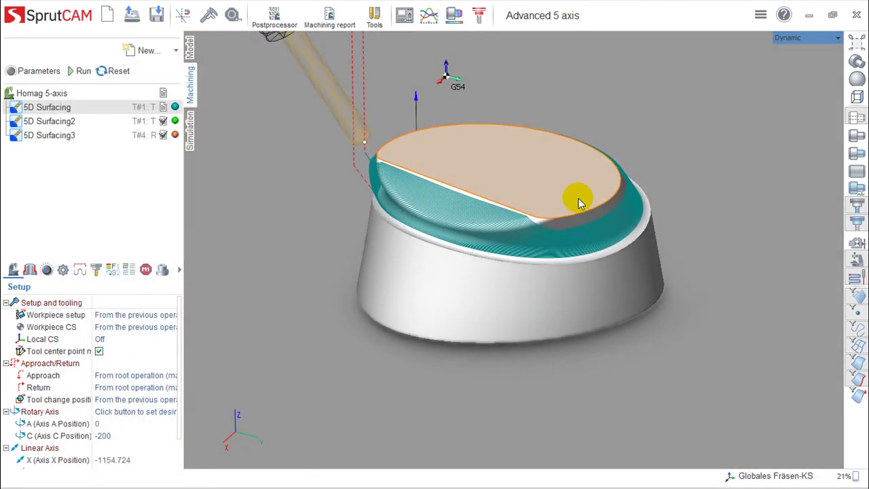
Review the 5D Surfacing machining surfaces and first and second guide curves, then regenerate its toolpath
click(30, 270)
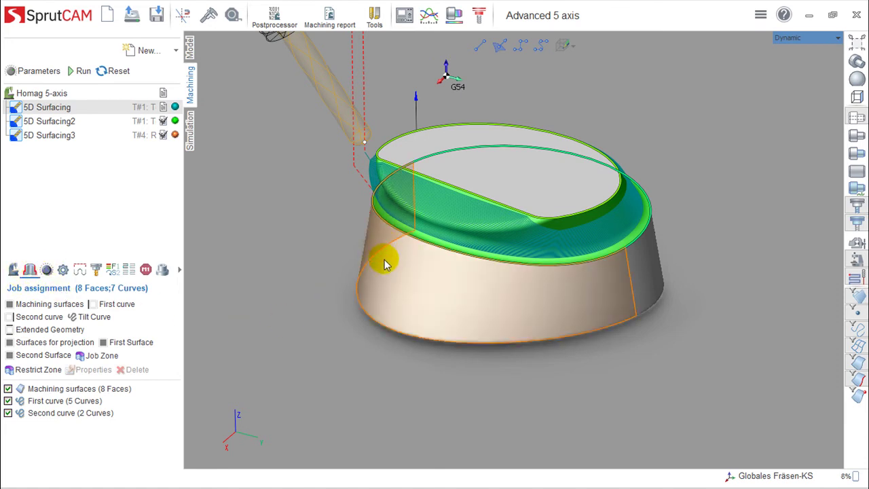
scroll(400, 265, up, 2)
scroll(425, 298, up, 1)
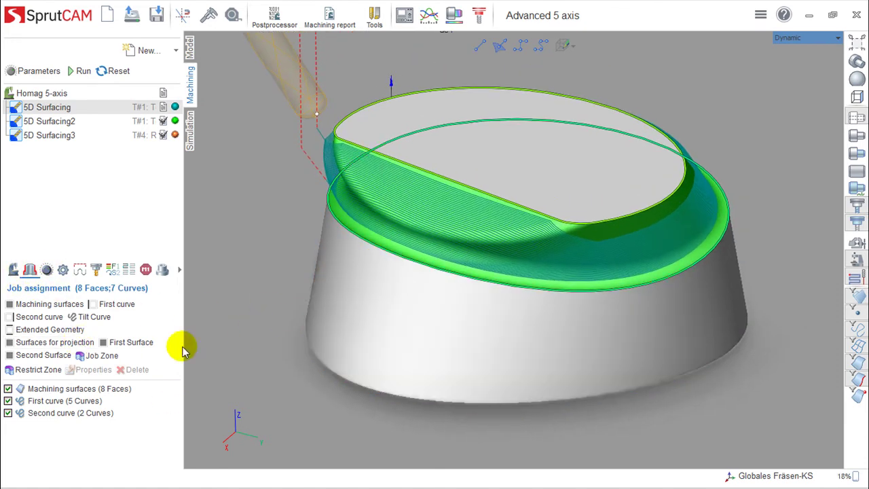
click(42, 391)
mouse_move(373, 407)
right_down()
mouse_move(297, 382)
mouse_move(360, 407)
right_up()
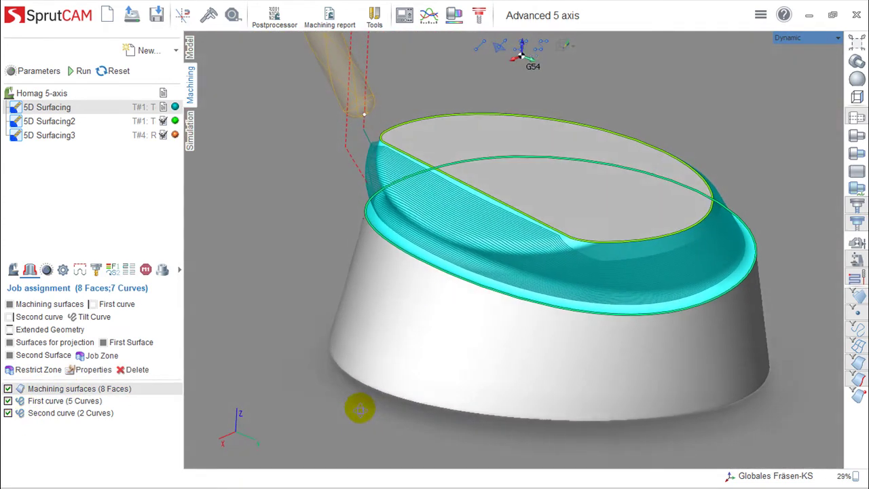
click(55, 403)
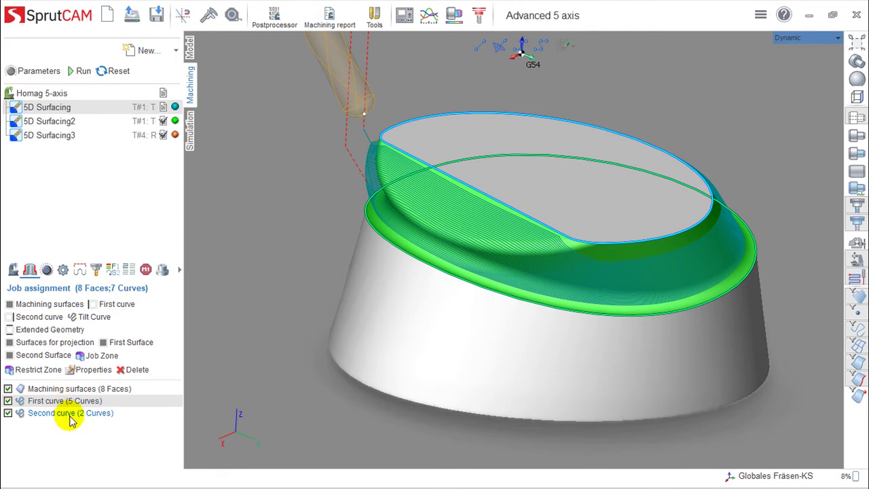
click(70, 416)
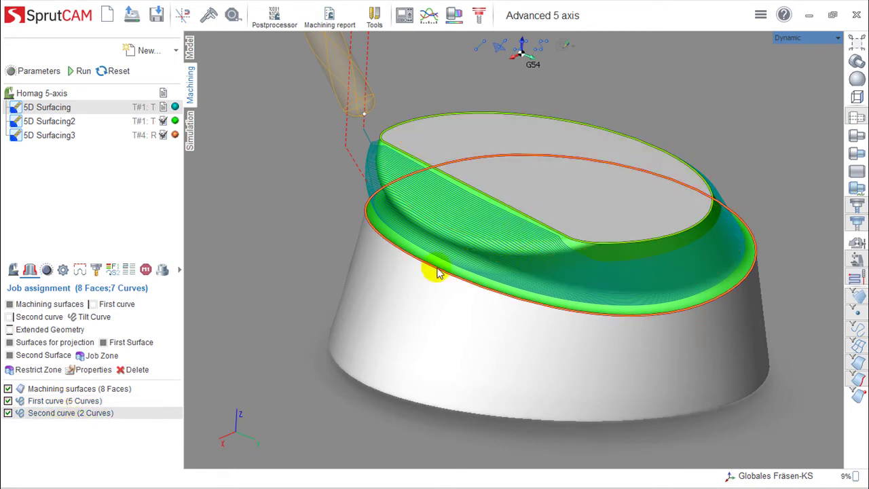
click(83, 71)
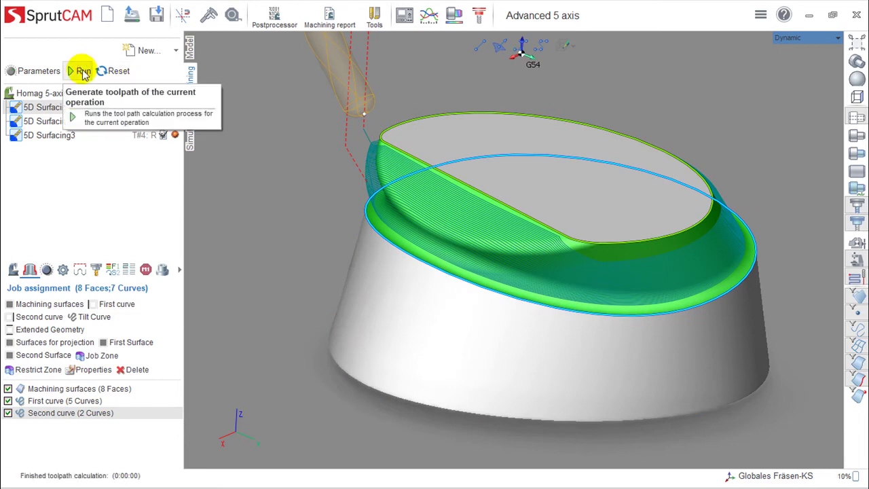
scroll(549, 279, up, 2)
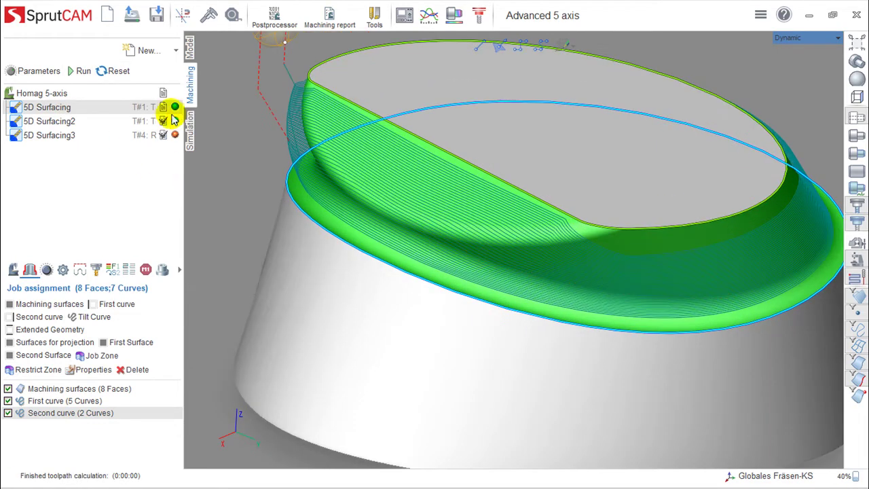
Simulate the first 5D Surfacing operation zoomed in on the stock at a reduced speed
click(191, 131)
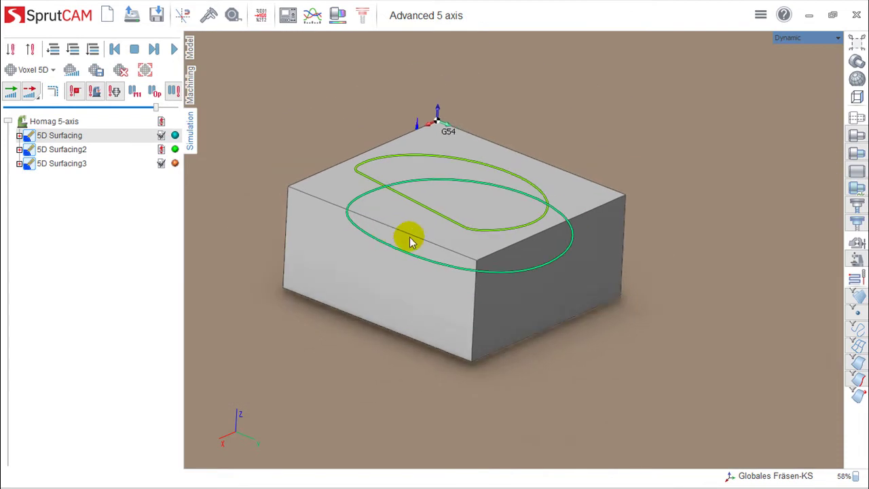
scroll(462, 240, up, 2)
scroll(475, 232, up, 2)
scroll(516, 224, up, 1)
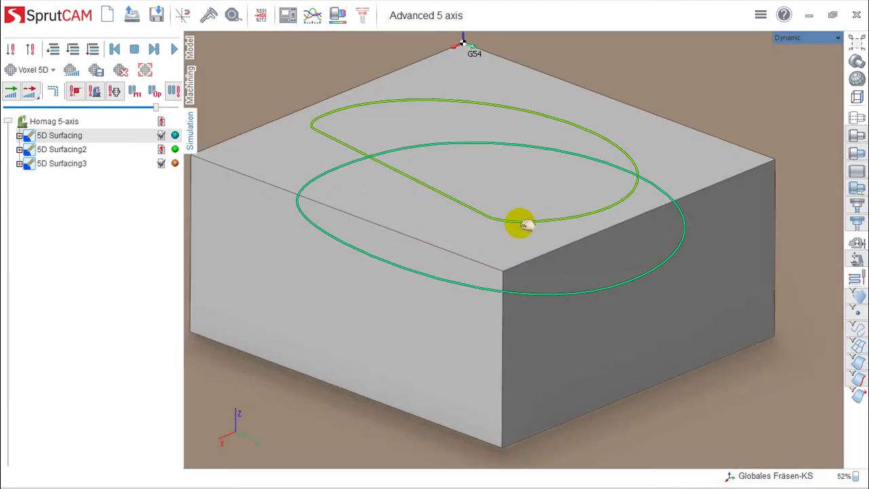
click(38, 52)
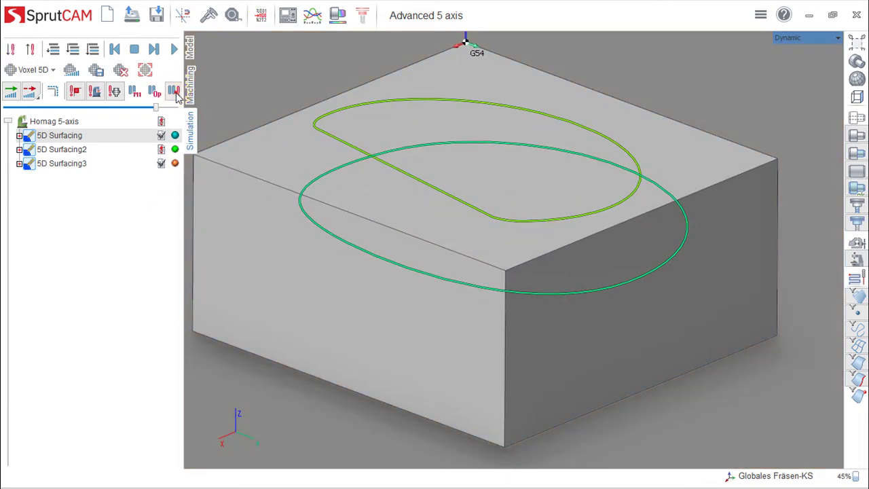
click(173, 49)
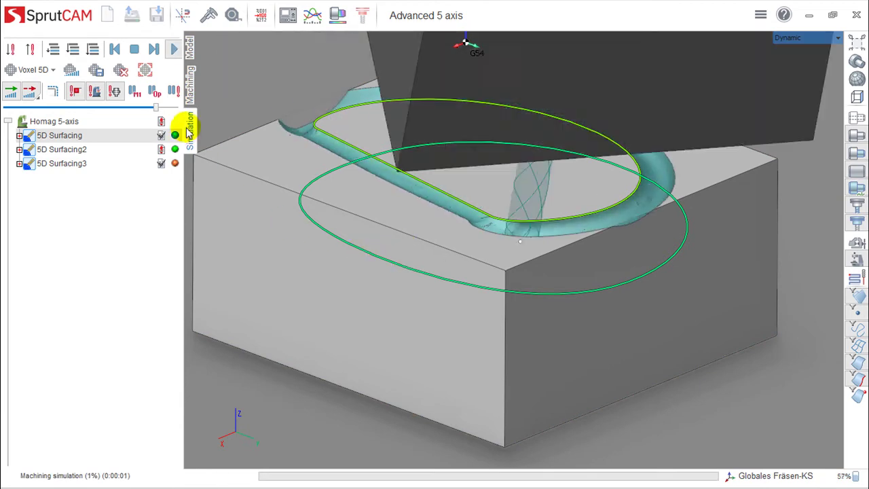
mouse_move(156, 107)
mouse_down()
mouse_move(100, 110)
mouse_move(179, 110)
mouse_move(34, 98)
mouse_move(74, 95)
mouse_move(101, 110)
mouse_move(95, 117)
mouse_up()
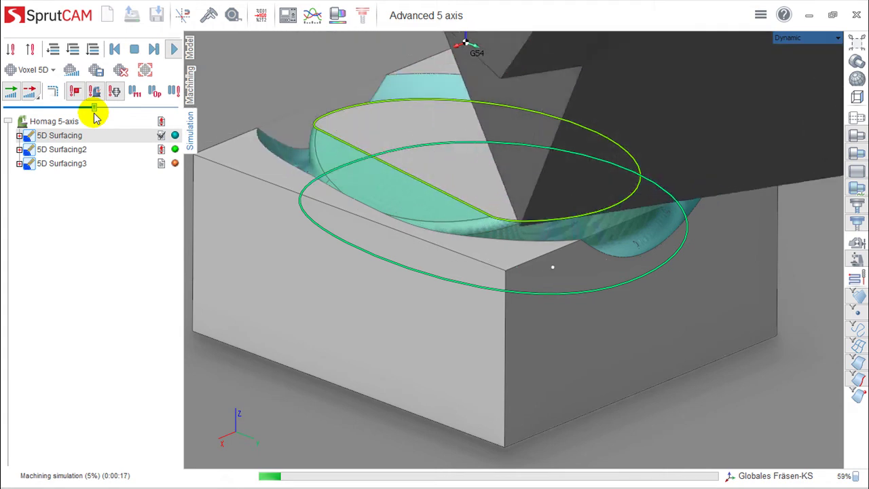
drag(95, 118, 97, 118)
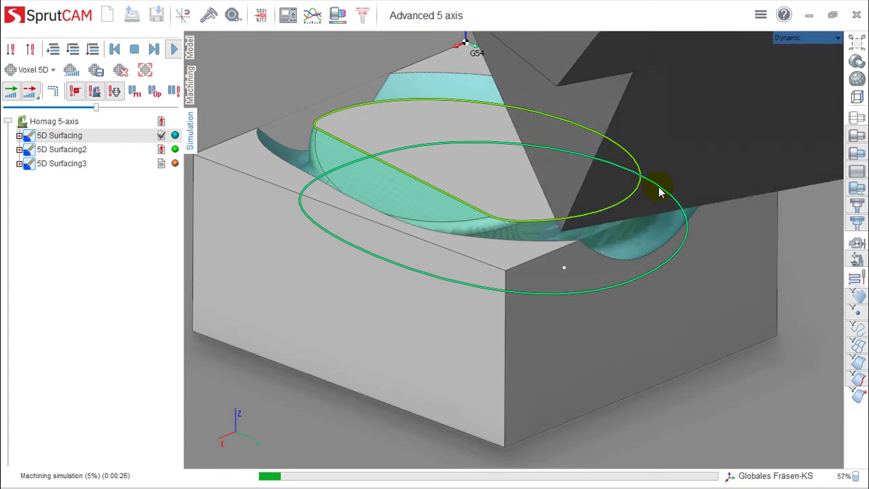
Open the Chamfer simultaneous example without saving Advanced 5 axis, orbiting toward the workpiece top
click(189, 87)
click(130, 16)
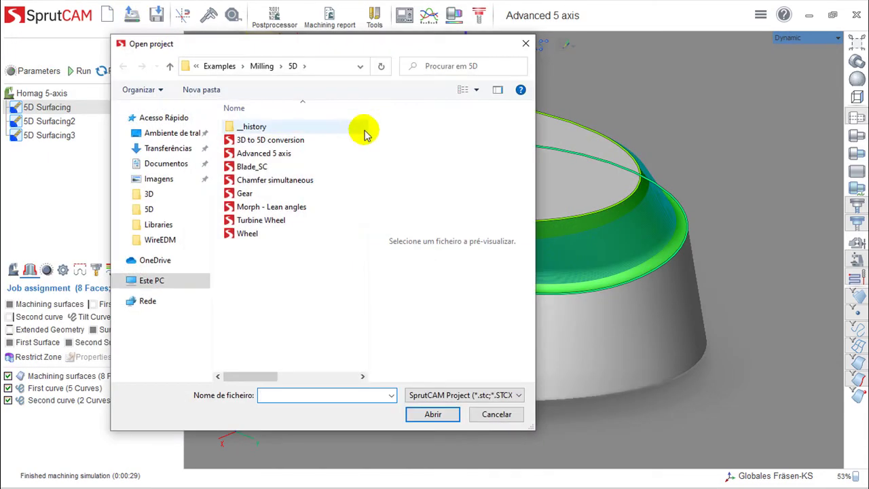
click(297, 184)
click(434, 414)
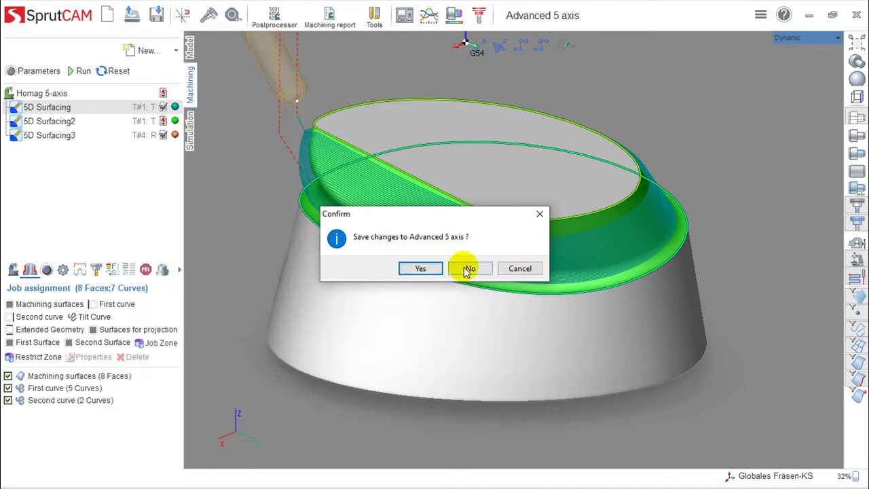
click(465, 269)
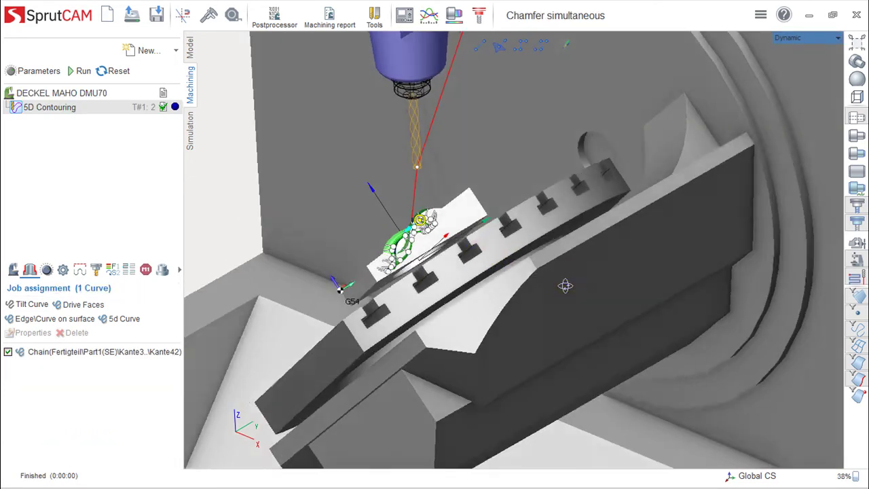
mouse_move(562, 285)
right_down()
mouse_move(706, 274)
mouse_move(586, 249)
right_up()
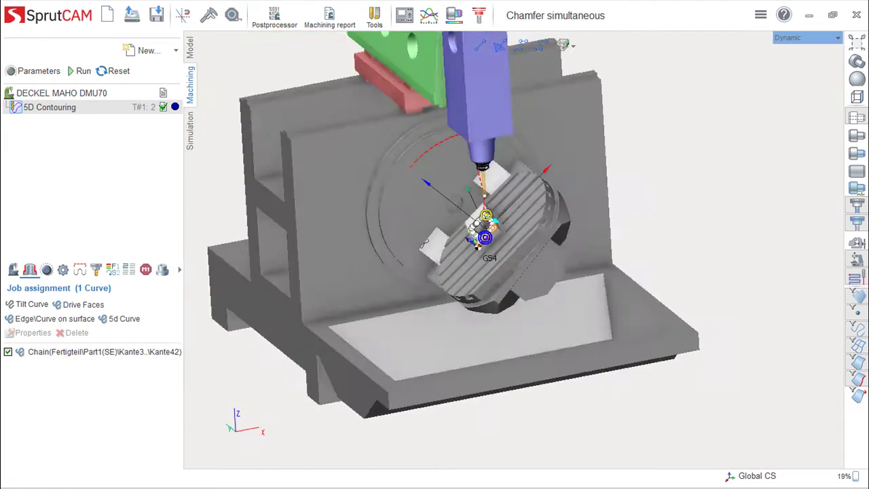
mouse_move(478, 247)
right_down()
mouse_move(453, 246)
mouse_move(455, 297)
mouse_move(460, 247)
mouse_move(400, 235)
mouse_move(466, 246)
mouse_move(442, 246)
mouse_move(496, 239)
mouse_move(486, 235)
right_up()
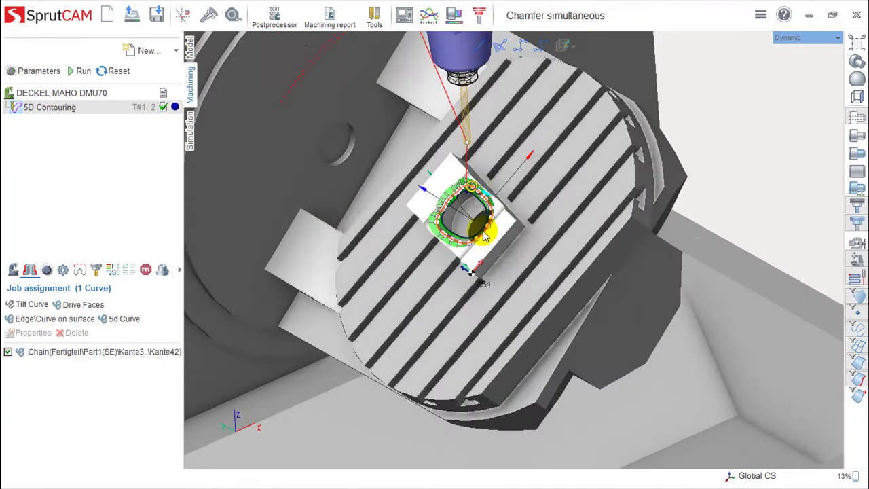
mouse_move(483, 201)
right_down()
mouse_move(535, 201)
mouse_move(516, 232)
right_up()
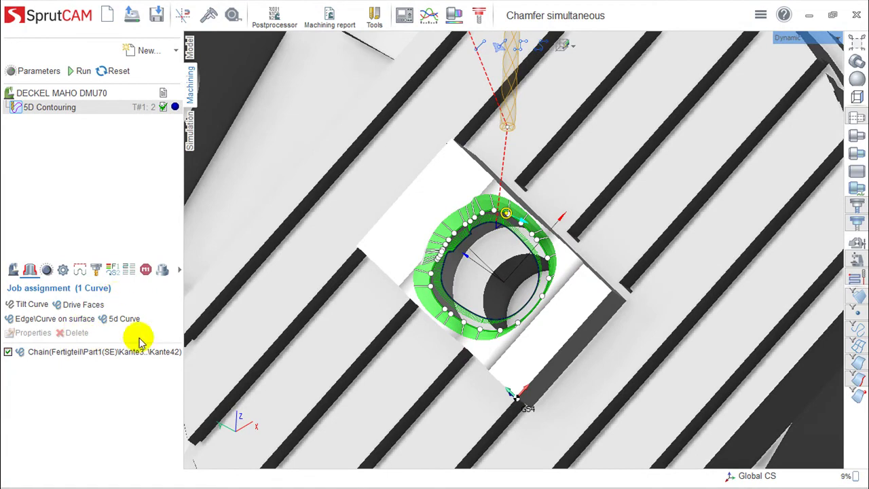
Clear the existing edge chain from the 5D Contouring job assignment
click(105, 351)
click(63, 333)
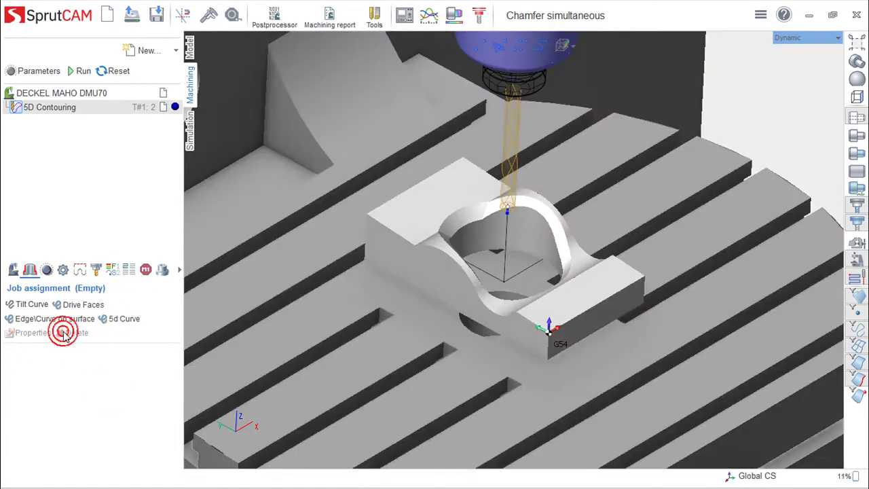
mouse_move(400, 296)
right_down()
mouse_move(413, 301)
mouse_move(413, 358)
mouse_move(387, 286)
mouse_move(412, 255)
mouse_move(416, 311)
mouse_move(404, 295)
right_up()
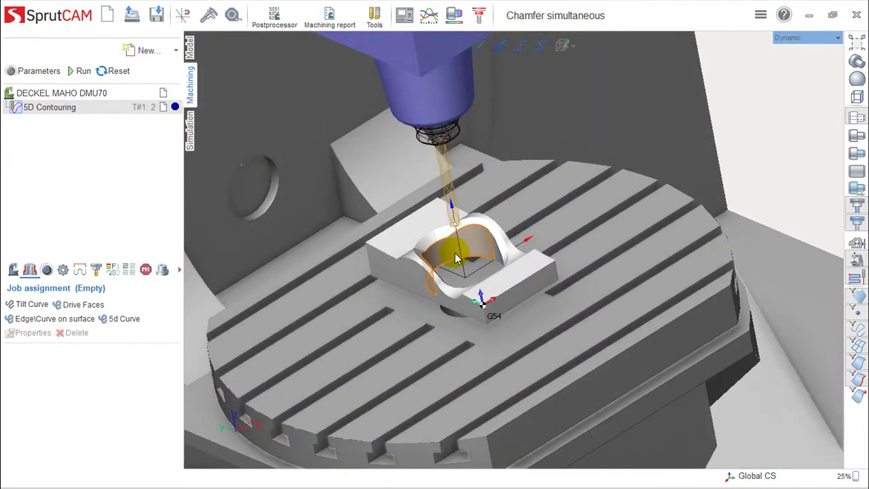
scroll(456, 258, up, 3)
scroll(456, 258, up, 2)
scroll(452, 254, up, 2)
scroll(470, 252, up, 2)
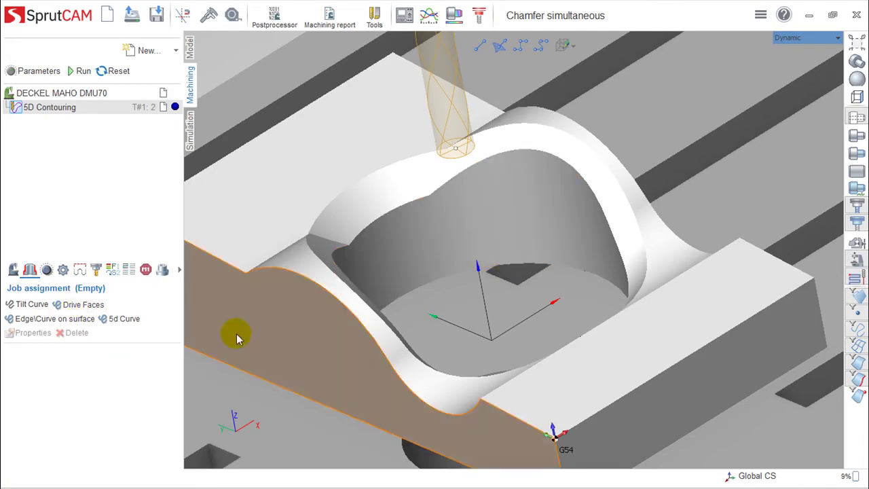
Chain the pocket's top rim edges into a full loop and assign it as Edge\Curve on surface
click(517, 200)
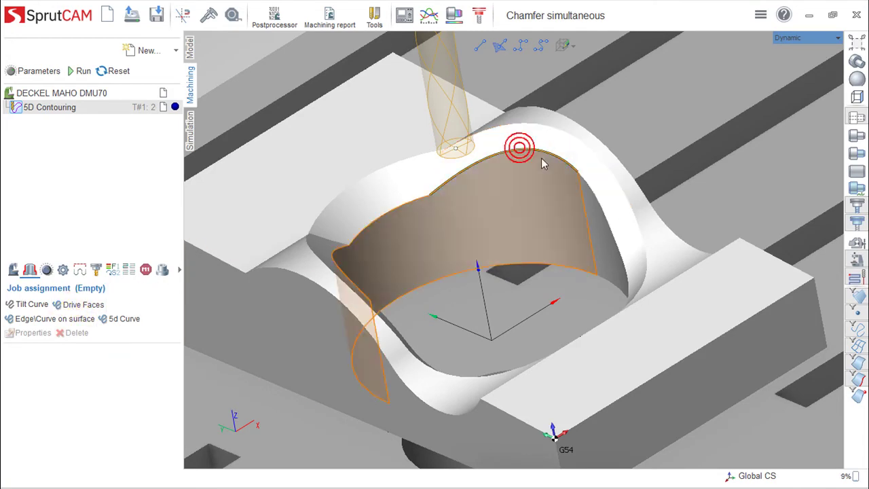
click(597, 201)
right_drag(592, 257, 421, 297)
click(358, 293)
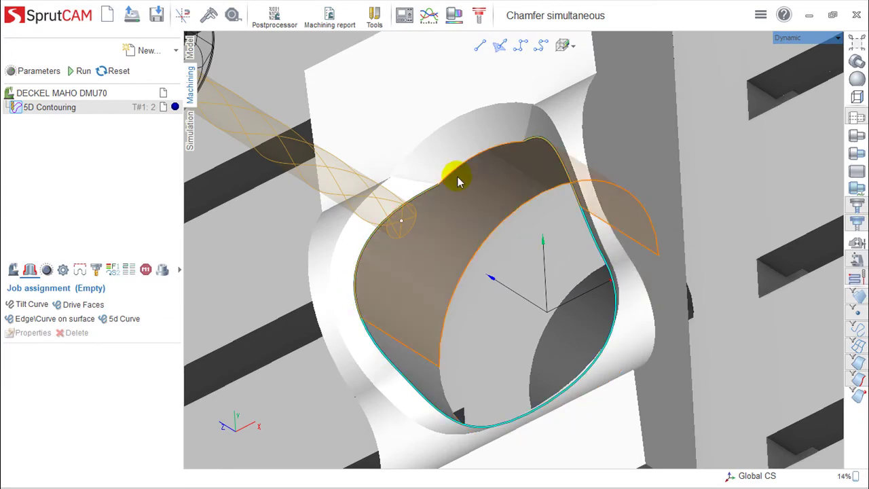
right_drag(453, 177, 465, 339)
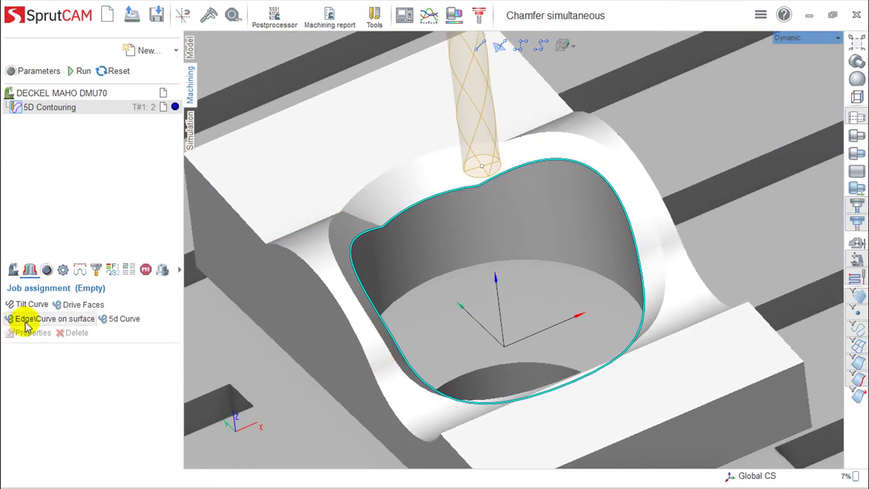
click(28, 321)
mouse_move(406, 339)
right_down()
mouse_move(527, 358)
mouse_move(525, 351)
mouse_move(548, 371)
mouse_move(534, 369)
mouse_move(407, 258)
right_up()
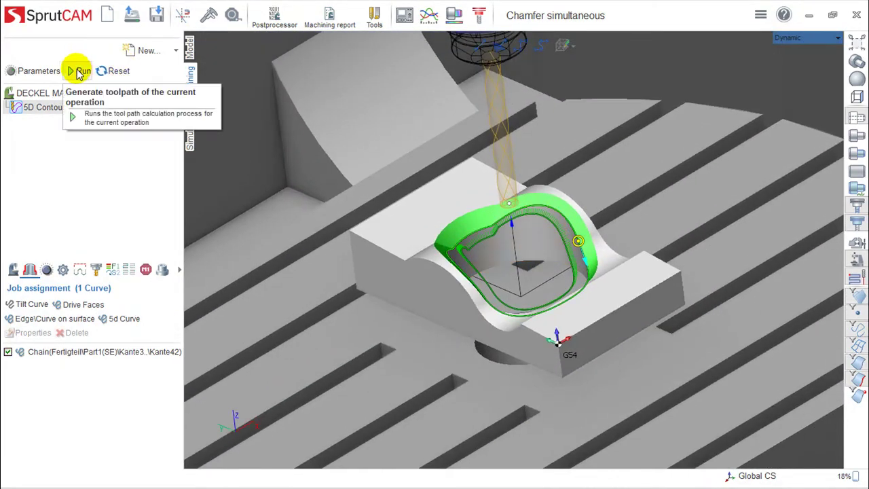
Generate the 5D Contouring rim toolpath, inspect it on the rotary table, then switch to Simulation
click(73, 71)
scroll(503, 272, down, 5)
scroll(514, 290, down, 3)
mouse_move(514, 291)
right_down()
mouse_move(407, 283)
mouse_move(446, 278)
mouse_move(419, 281)
mouse_move(427, 281)
right_up()
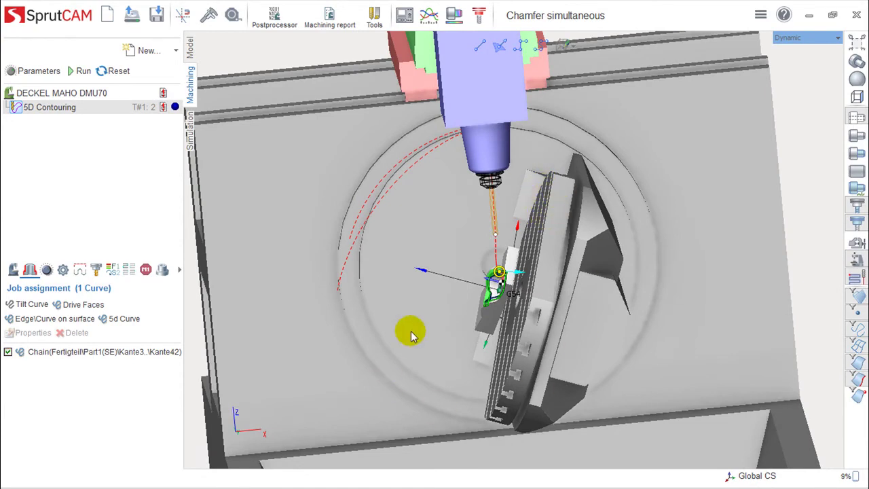
mouse_move(473, 329)
right_down()
mouse_move(496, 330)
mouse_move(497, 340)
mouse_move(518, 324)
right_up()
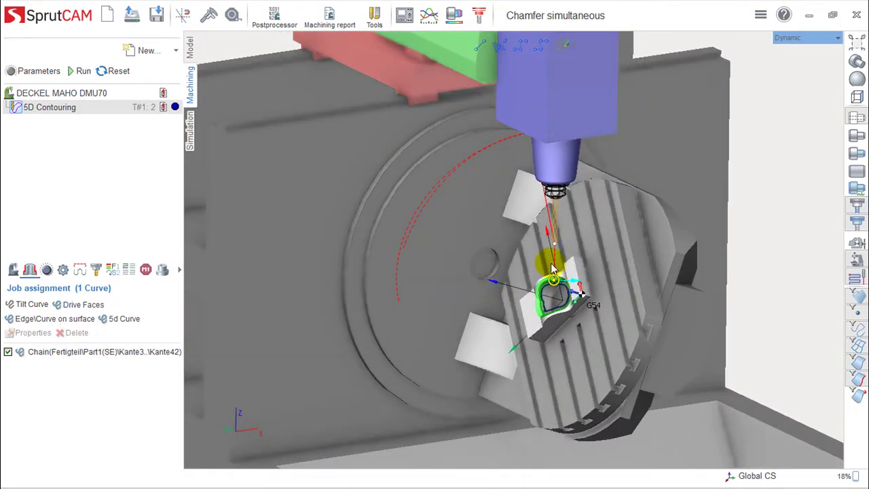
click(189, 143)
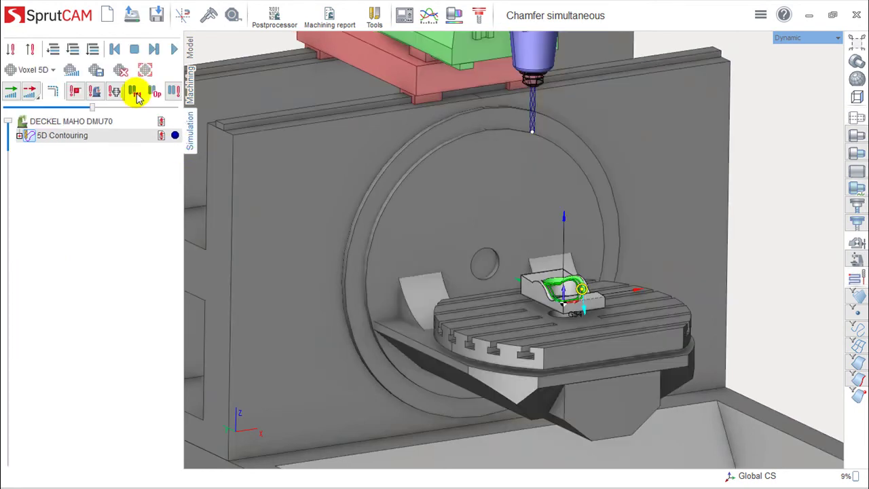
Run the 5D Contouring chamfer simulation to the end, watching the table from above
scroll(447, 235, up, 3)
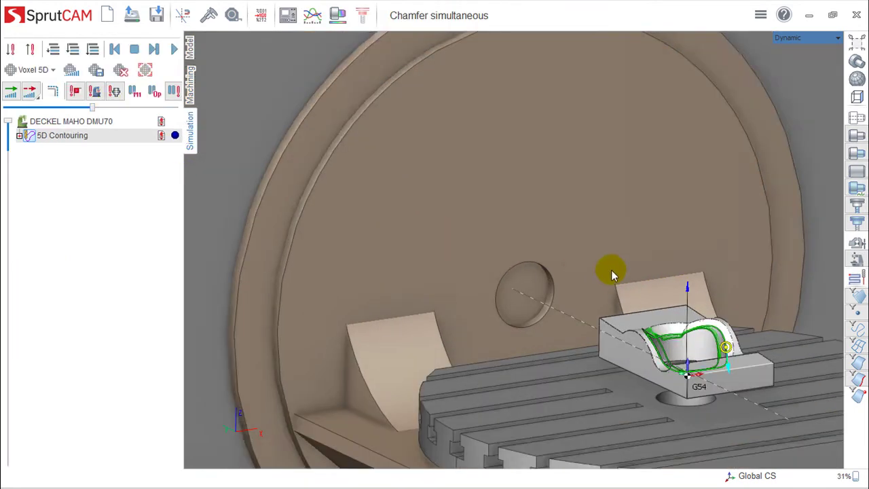
scroll(572, 219, down, 2)
scroll(509, 215, down, 2)
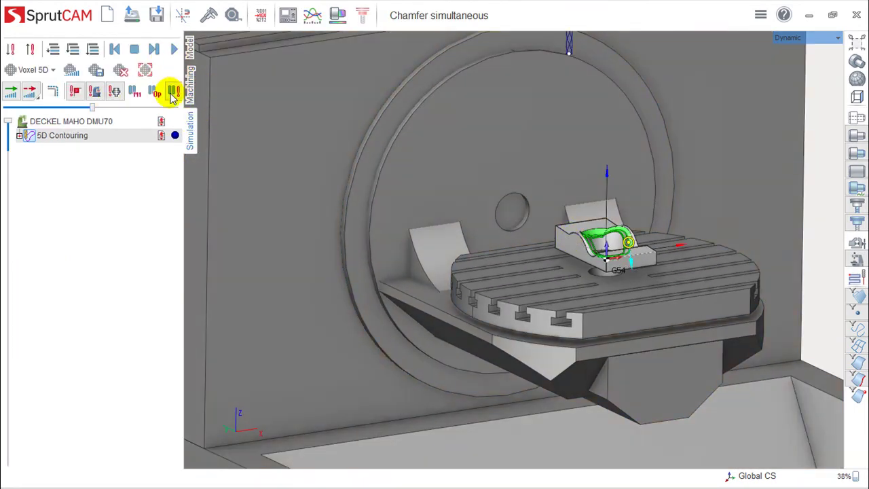
click(175, 51)
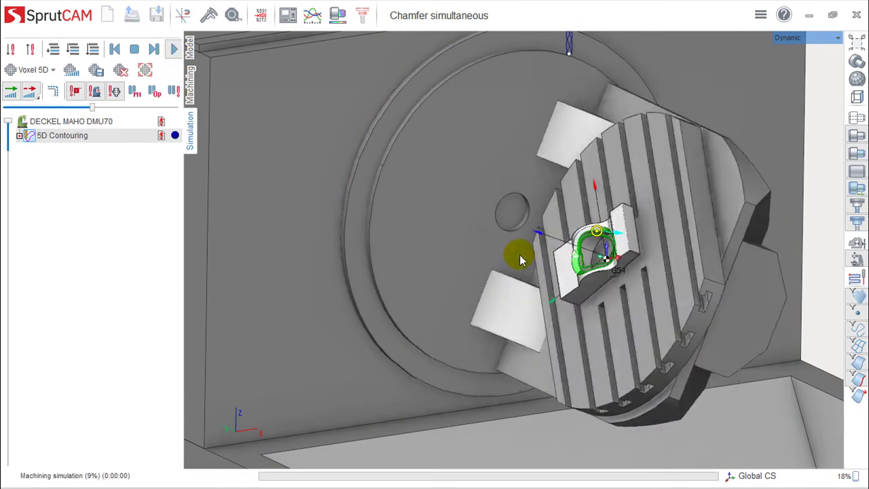
scroll(556, 273, up, 3)
scroll(588, 277, up, 2)
middle_drag(645, 265, 506, 349)
scroll(510, 346, down, 2)
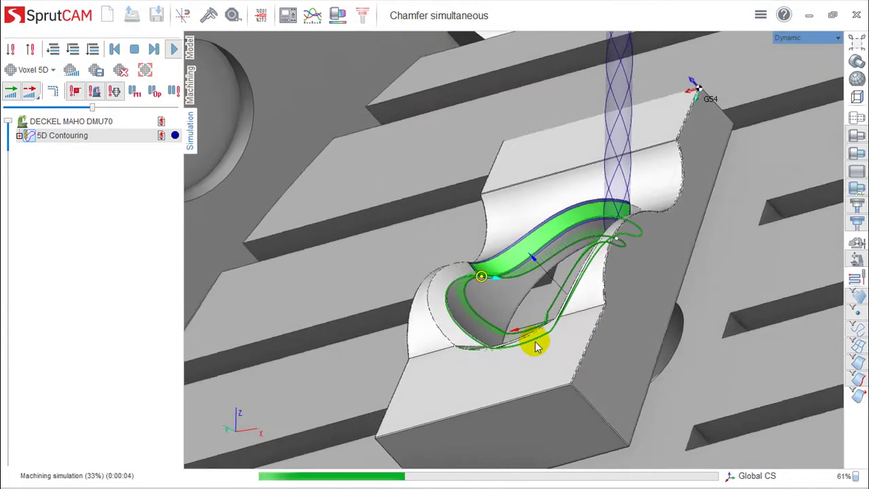
scroll(533, 343, down, 3)
scroll(537, 345, down, 5)
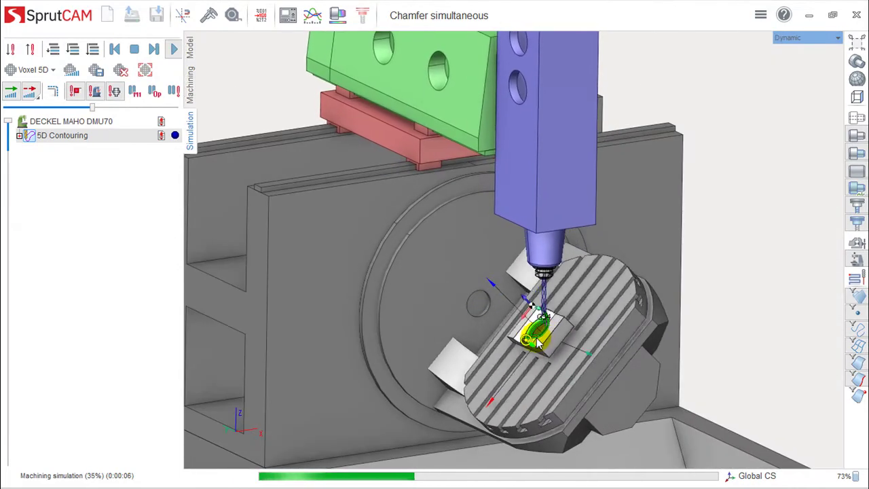
scroll(529, 346, up, 5)
scroll(530, 346, up, 2)
scroll(528, 345, up, 2)
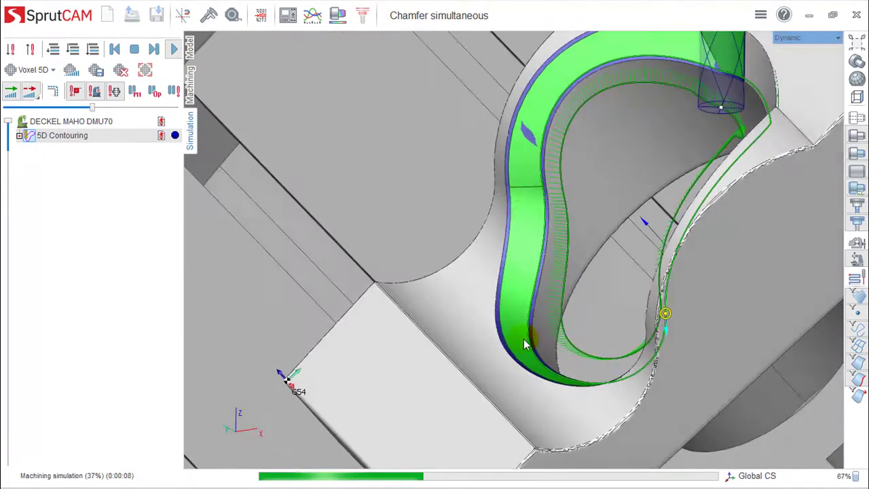
scroll(527, 343, down, 2)
scroll(524, 340, up, 1)
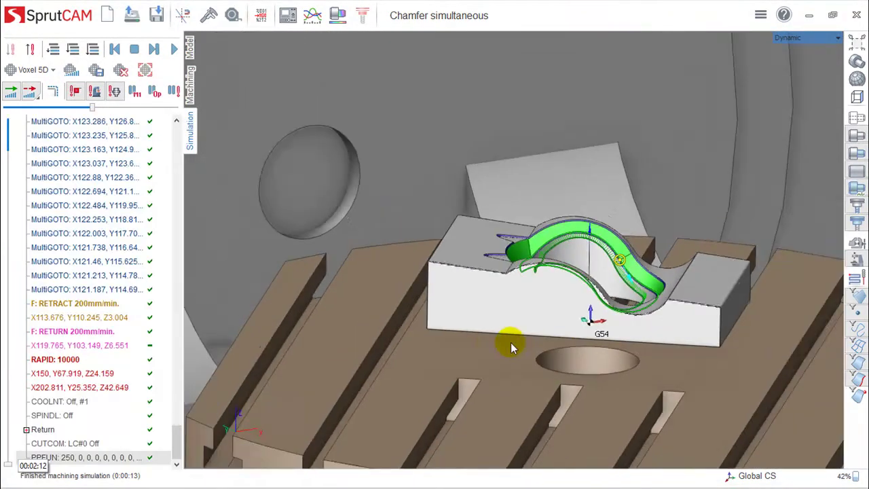
right_drag(511, 347, 531, 333)
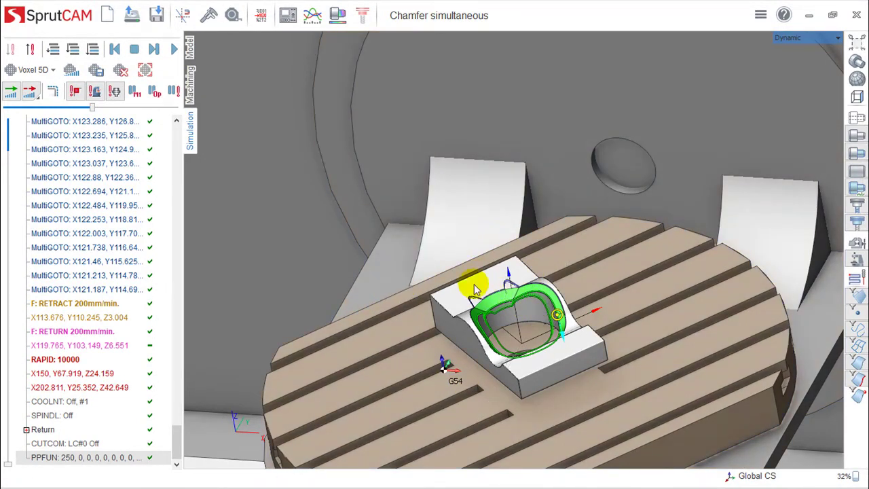
right_drag(388, 239, 229, 100)
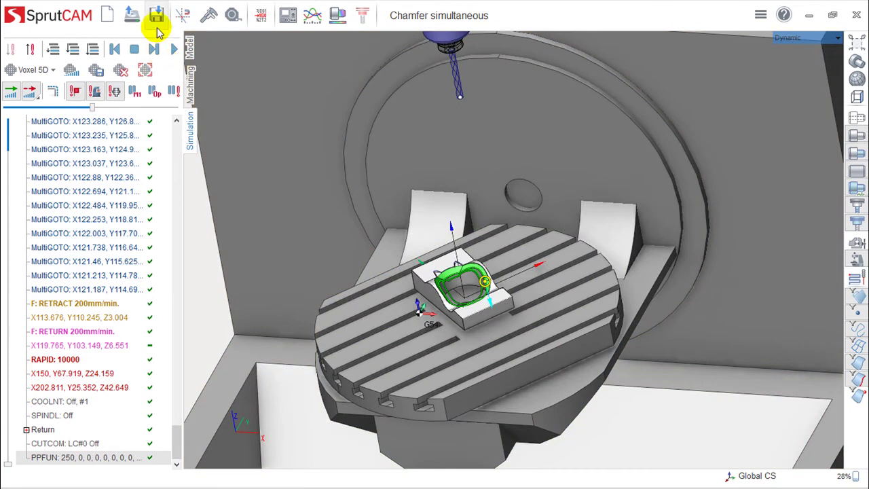
Open the 'Morph - Lean angles' example project without saving the previous one
click(190, 88)
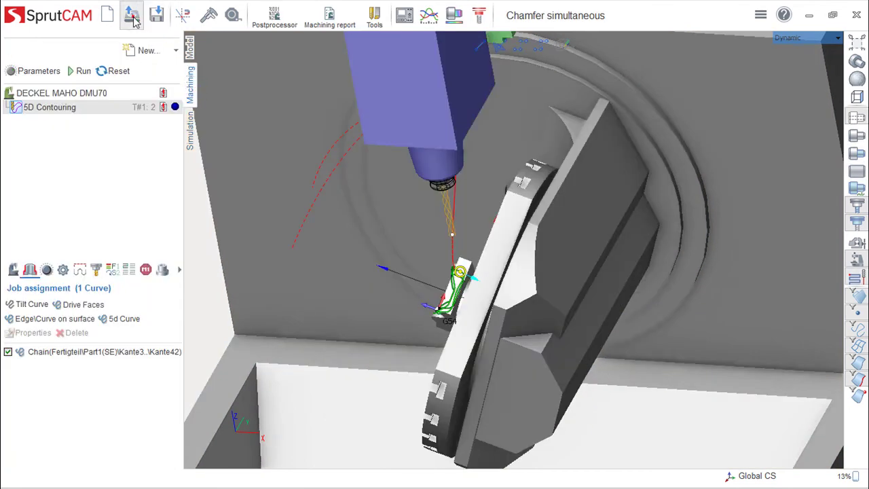
click(132, 17)
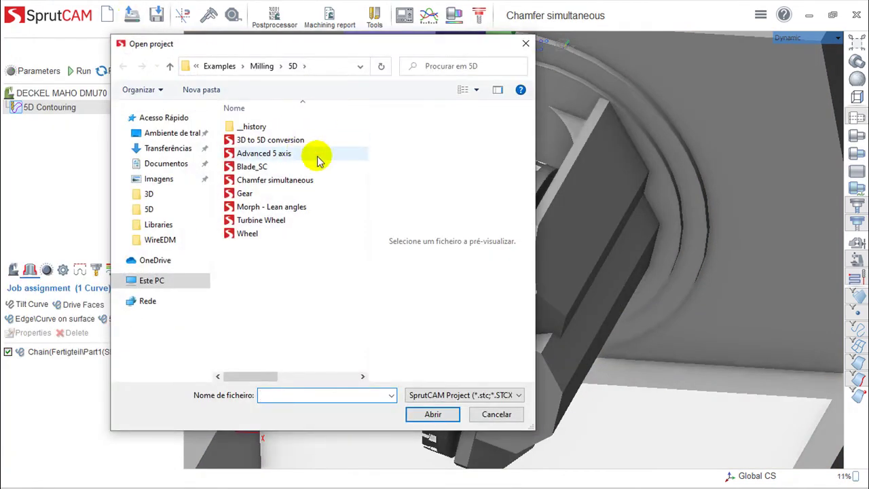
click(279, 211)
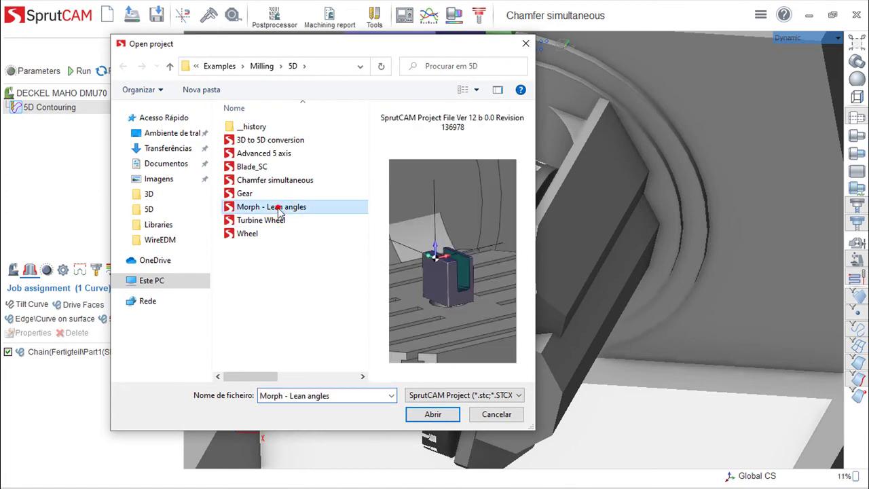
click(432, 415)
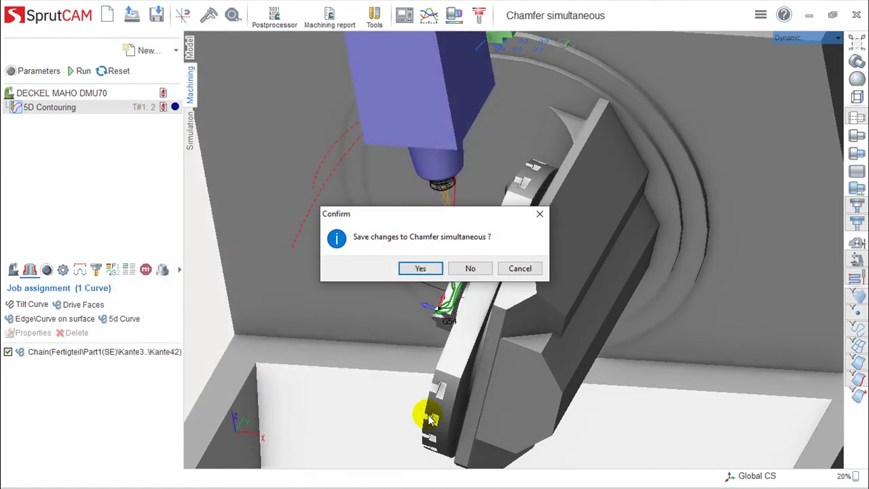
click(470, 268)
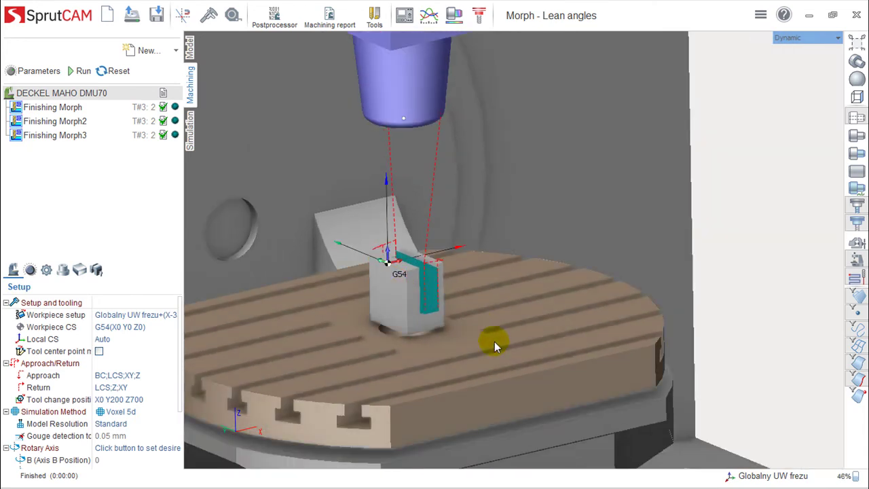
Orbit and zoom the machine view to look down on the table
right_drag(494, 342, 464, 363)
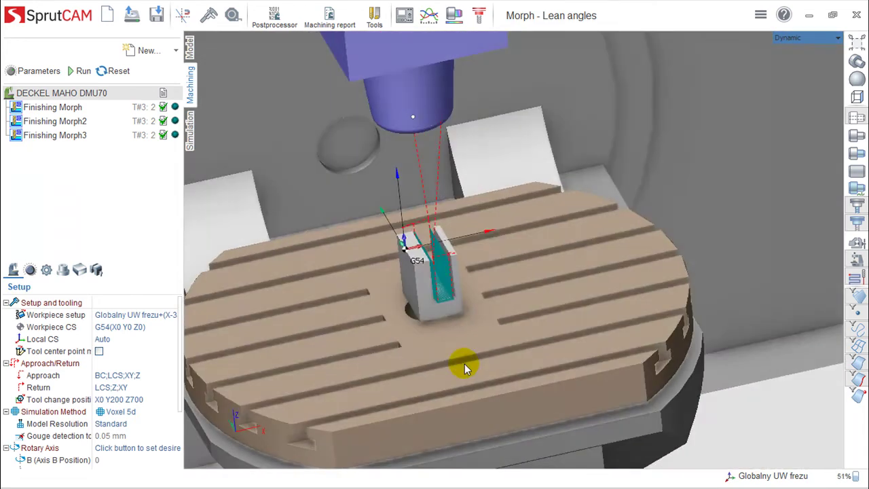
right_drag(515, 375, 499, 324)
scroll(431, 332, up, 3)
scroll(409, 326, down, 3)
right_drag(409, 321, 424, 311)
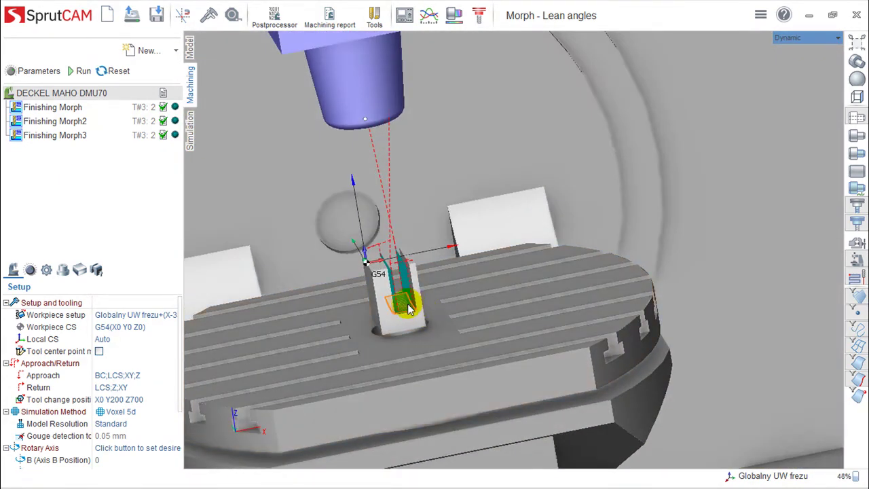
scroll(411, 312, up, 2)
scroll(421, 326, up, 1)
scroll(436, 304, up, 1)
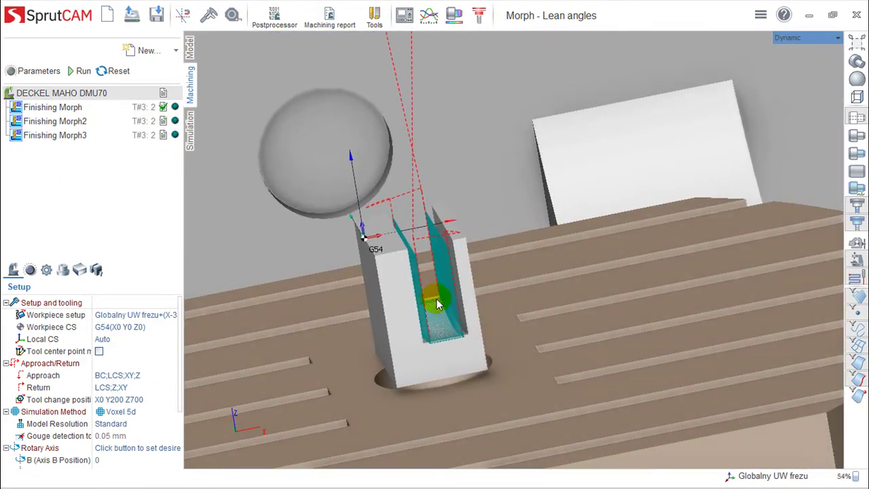
Inspect the slot's toolpaths from above and the side, then select Finishing Morph
mouse_move(424, 275)
right_down()
mouse_move(446, 264)
mouse_move(477, 317)
right_up()
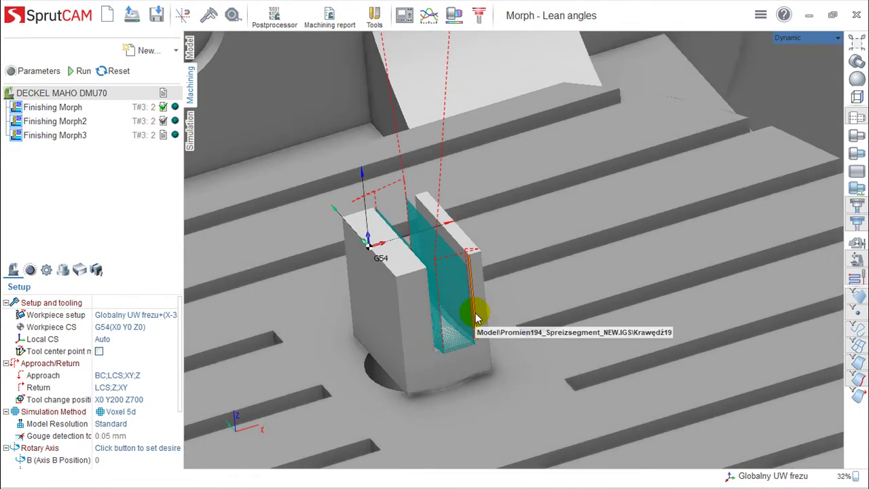
right_drag(361, 315, 423, 331)
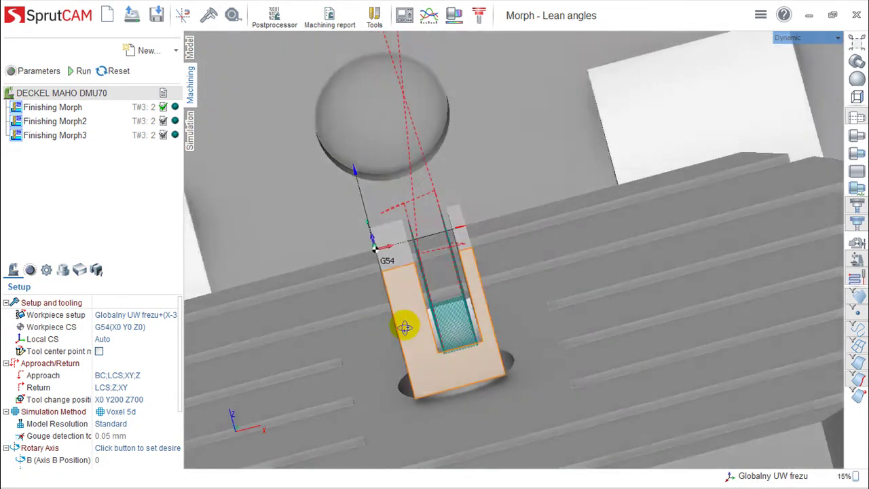
scroll(421, 319, down, 2)
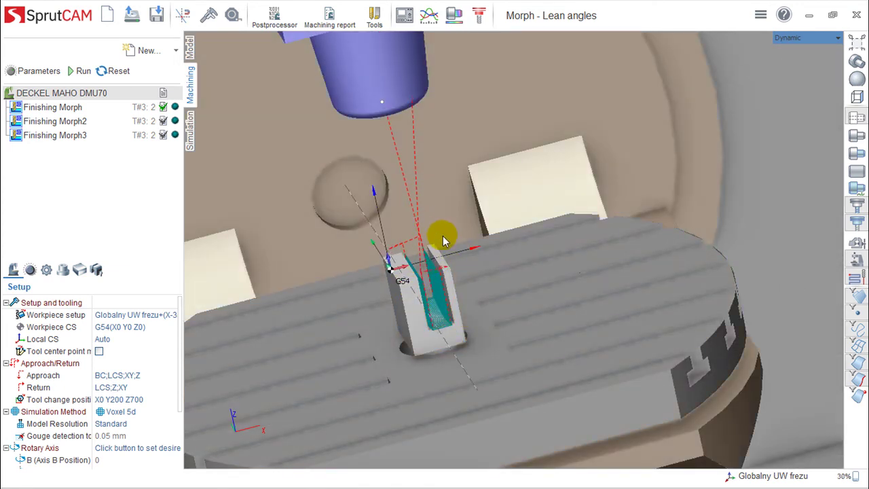
right_drag(417, 225, 416, 246)
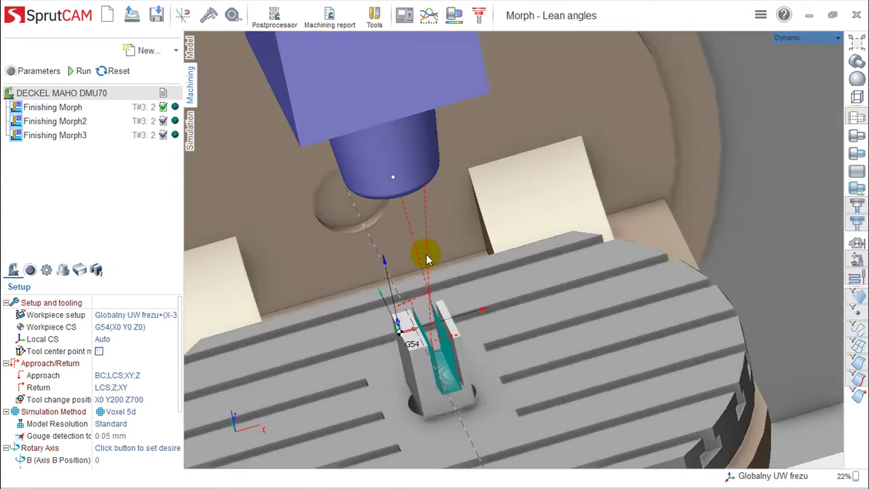
scroll(417, 246, up, 4)
scroll(413, 326, up, 3)
mouse_move(409, 110)
right_down()
mouse_move(417, 195)
mouse_move(500, 251)
mouse_move(448, 254)
right_up()
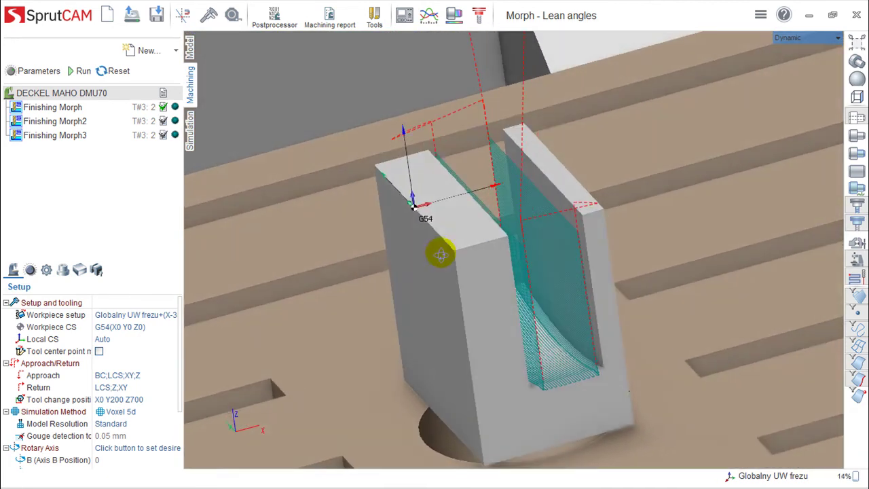
click(60, 108)
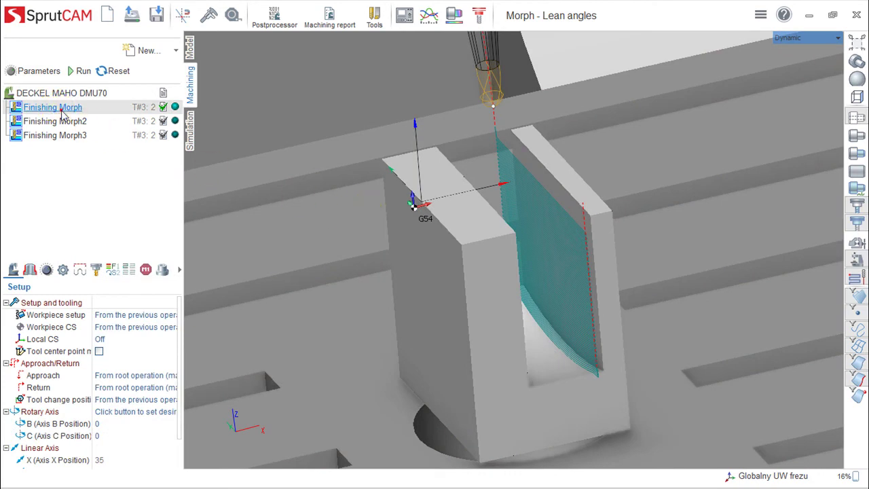
Review Finishing Morph's strategy and lean-angle settings, dismissing the error and cancelling unchanged
double_click(61, 110)
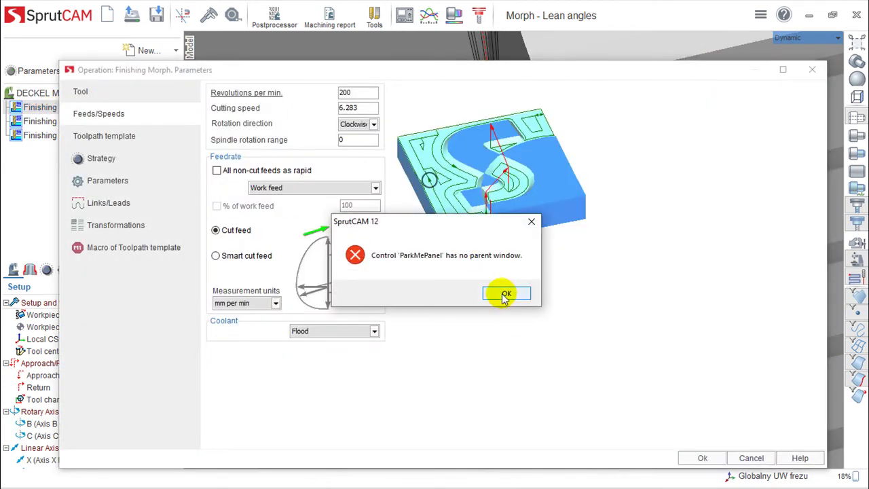
click(504, 297)
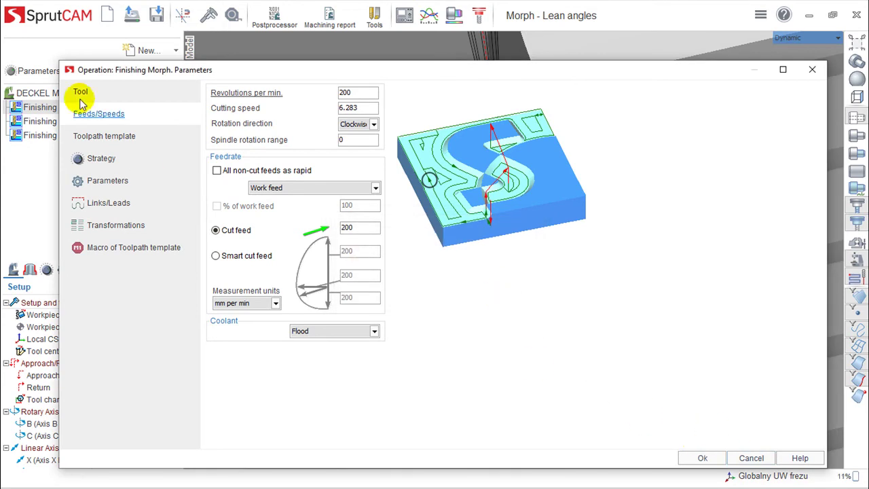
click(103, 143)
click(107, 159)
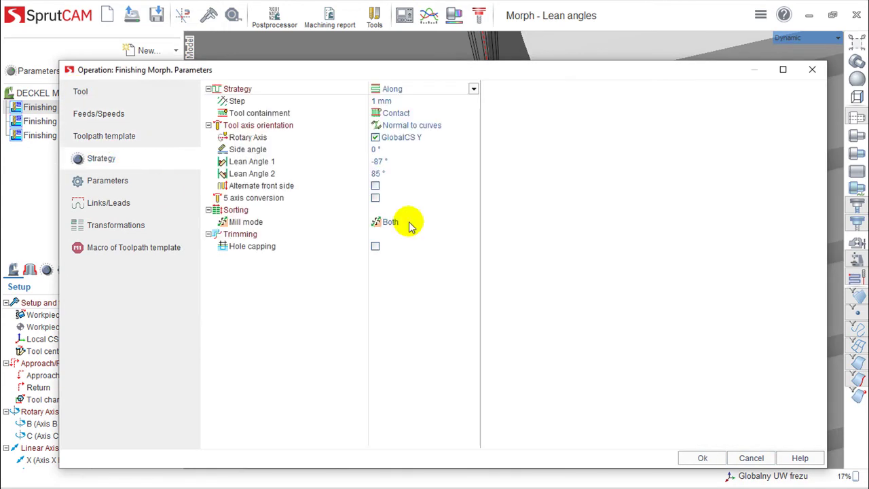
click(753, 458)
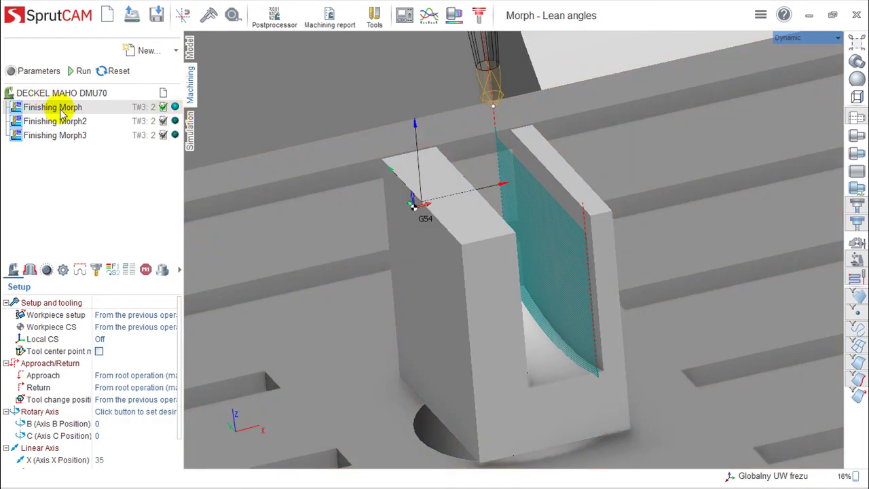
Check Finishing Morph's assigned machining surface and both guide curves, then go to Simulation
click(34, 268)
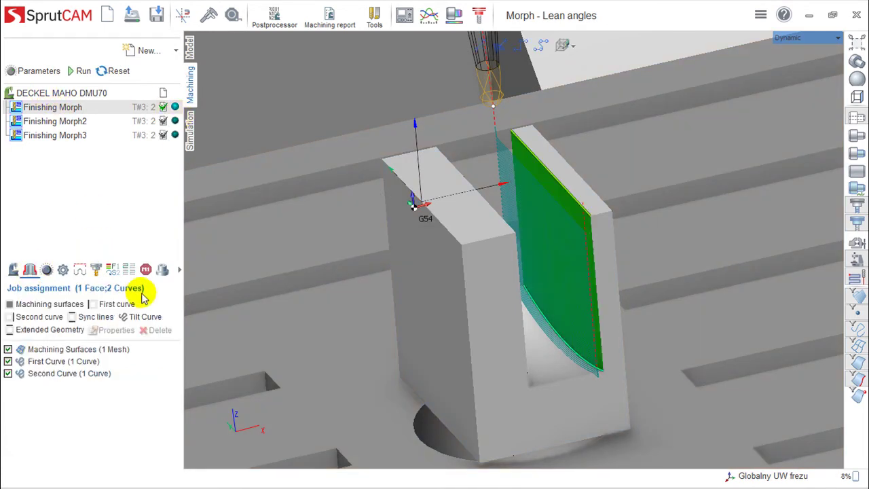
click(81, 351)
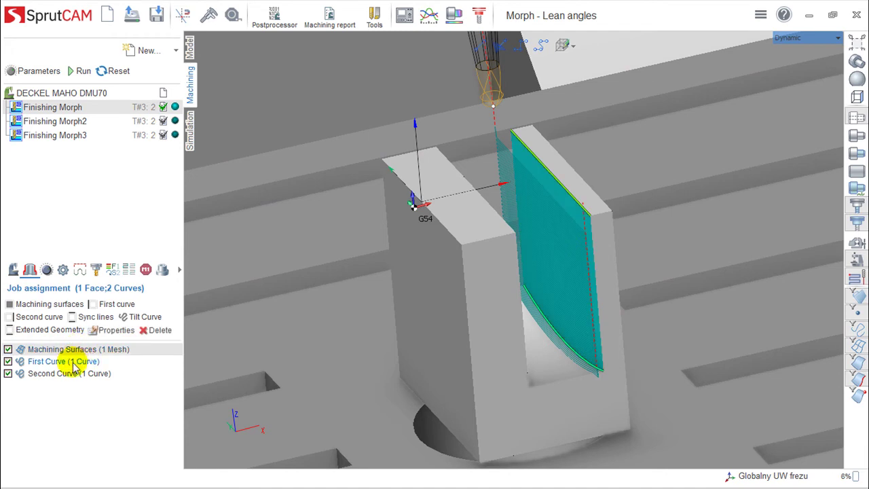
click(75, 362)
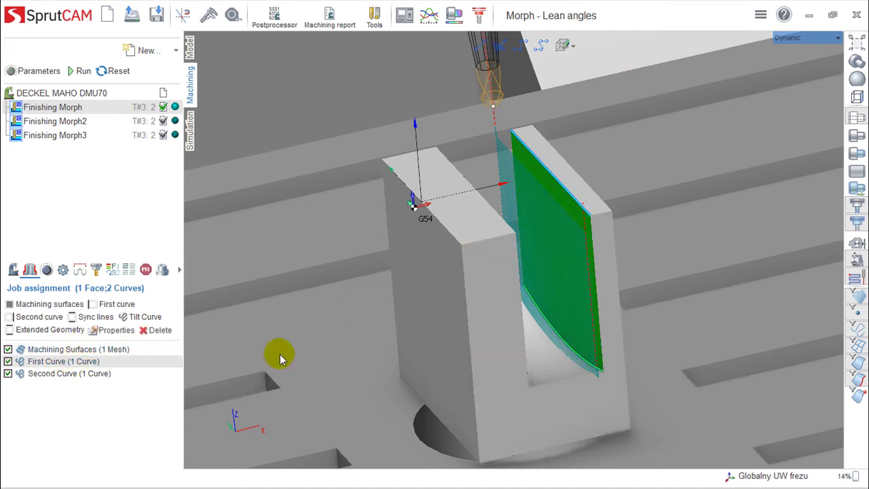
click(76, 373)
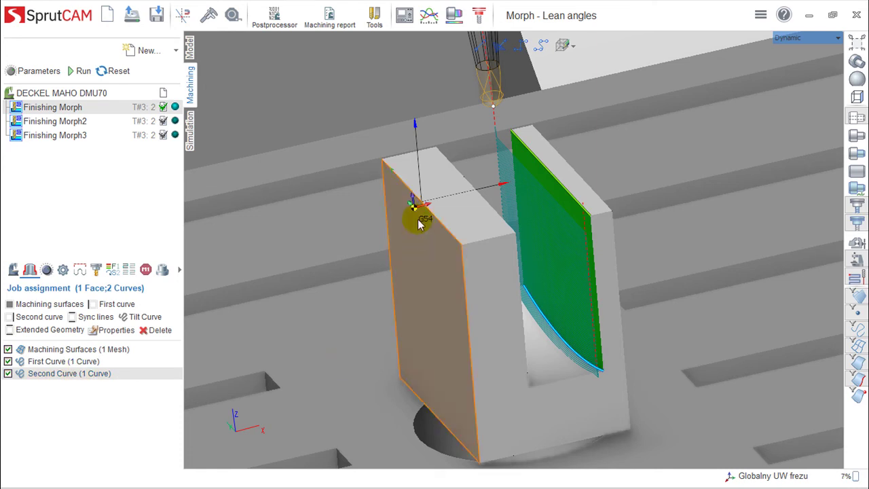
click(190, 131)
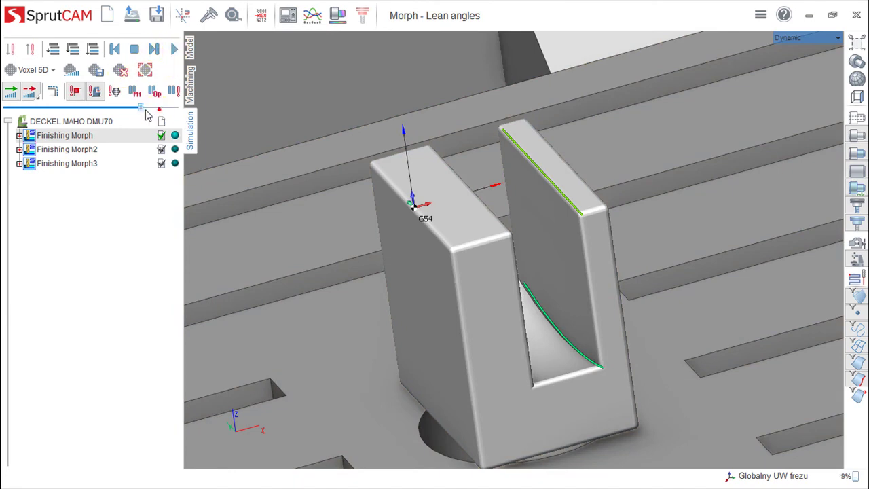
Play the Finishing Morph simulation to completion, then reselect Finishing Morph under Machining
click(173, 51)
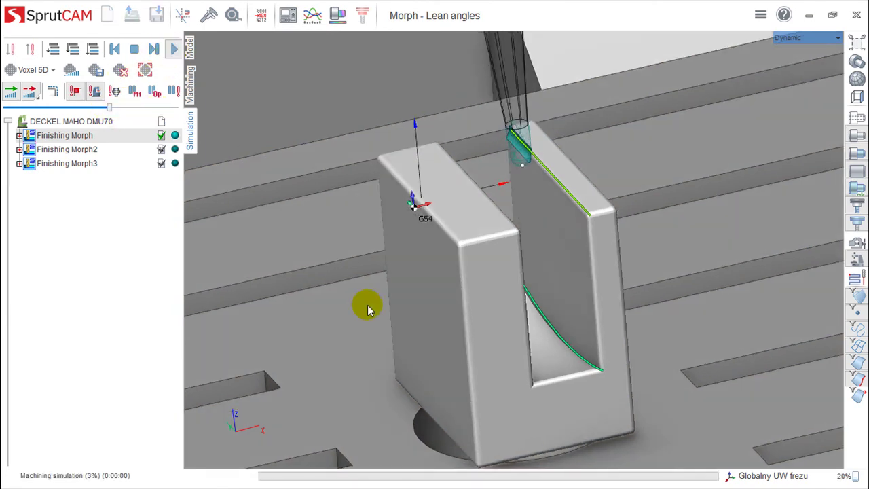
scroll(549, 286, up, 5)
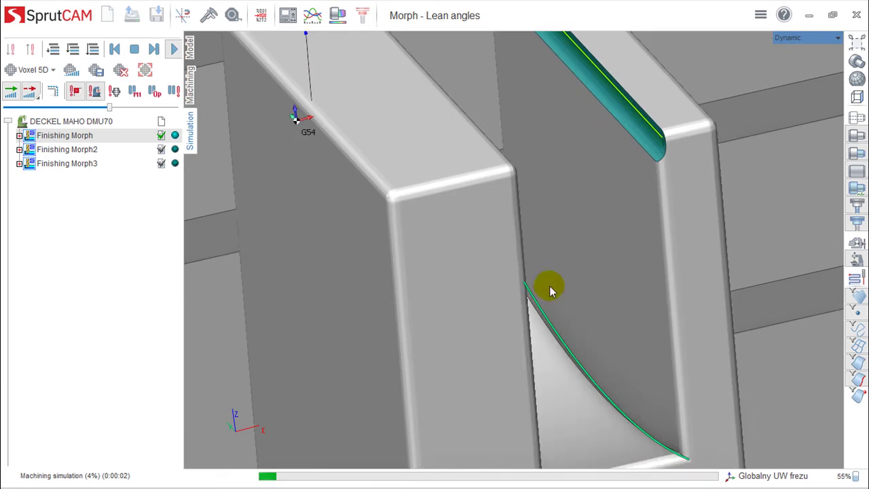
scroll(577, 358, down, 4)
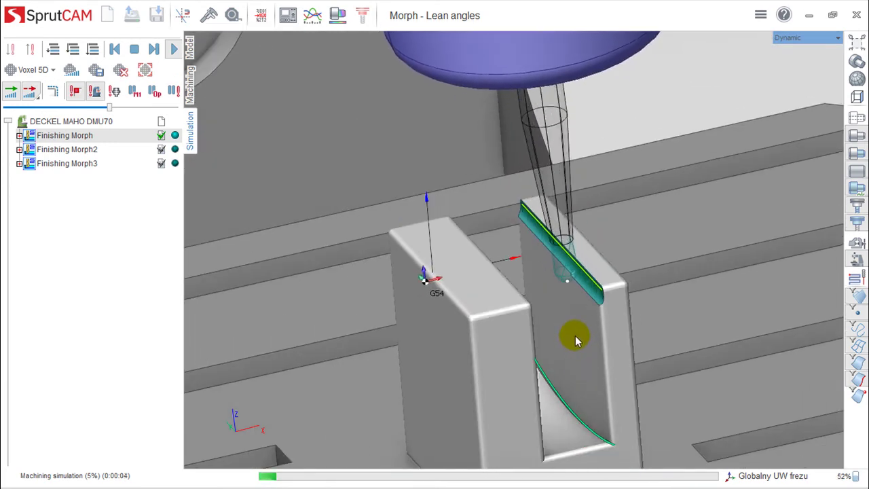
scroll(575, 335, down, 3)
scroll(575, 335, down, 3)
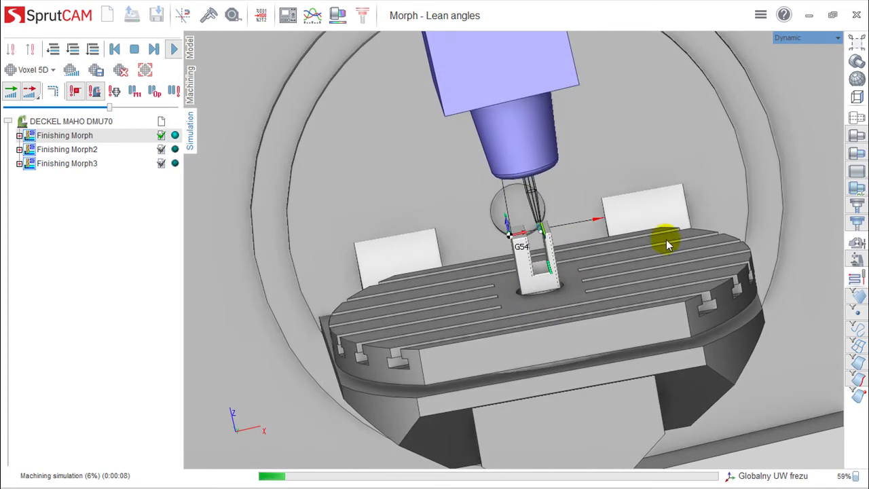
scroll(564, 253, up, 2)
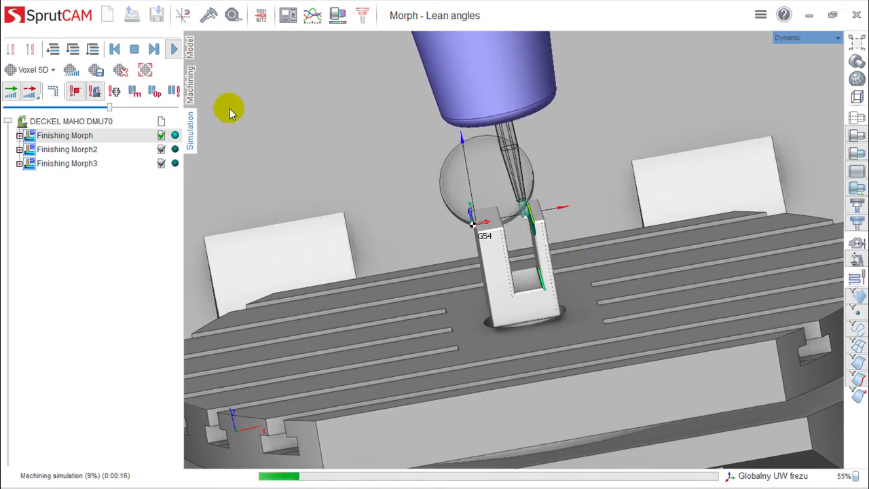
click(192, 84)
click(75, 110)
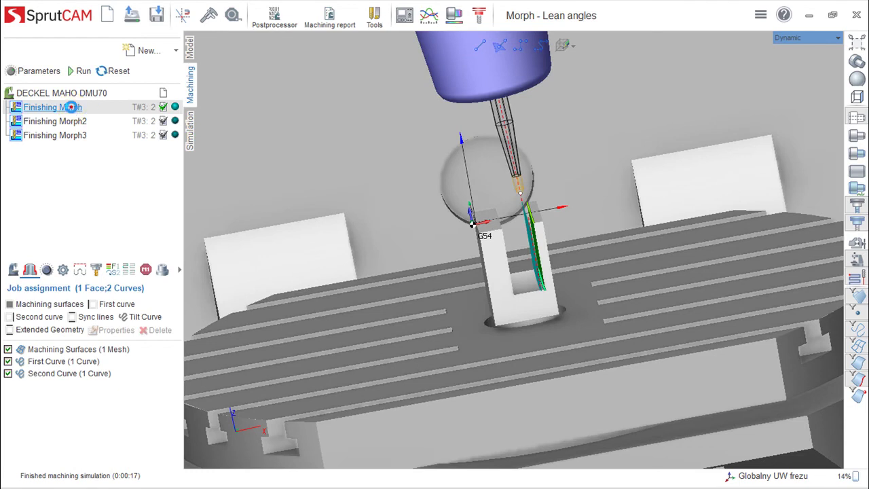
Change Finishing Morph's strategy from Along to Across
double_click(71, 107)
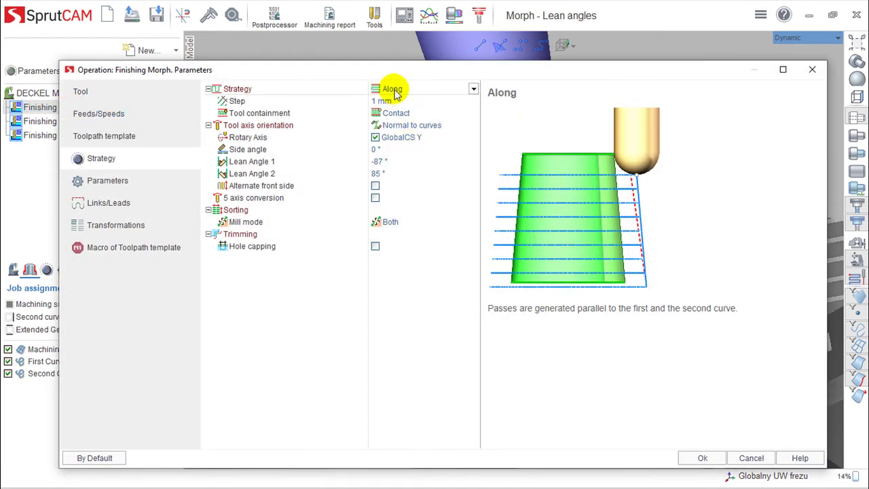
click(473, 91)
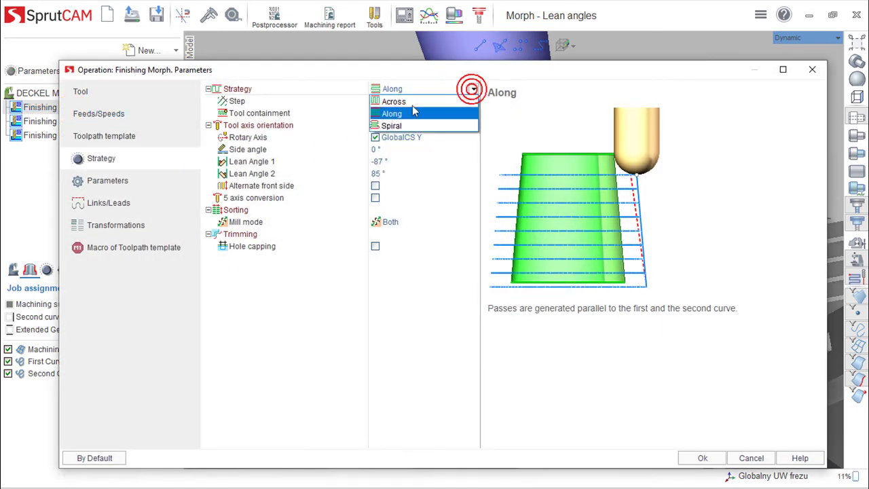
click(400, 100)
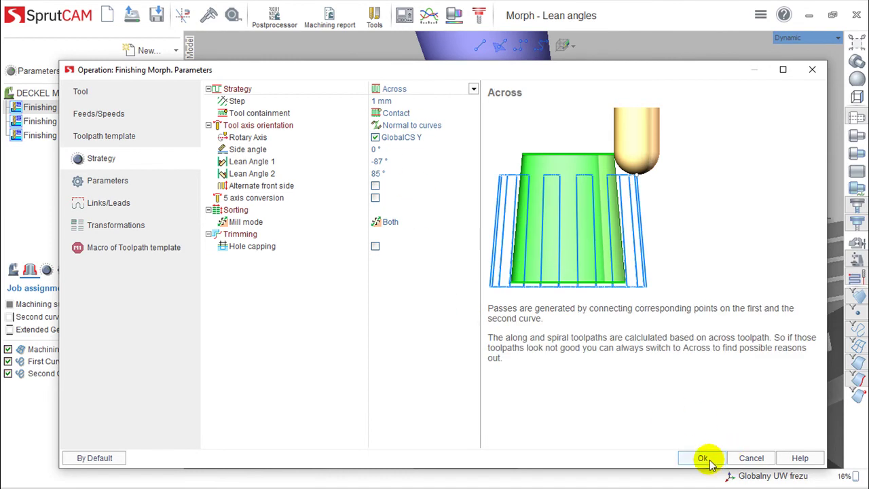
click(703, 458)
Recalculate the Finishing Morph toolpath and orbit in on the new passes
click(76, 72)
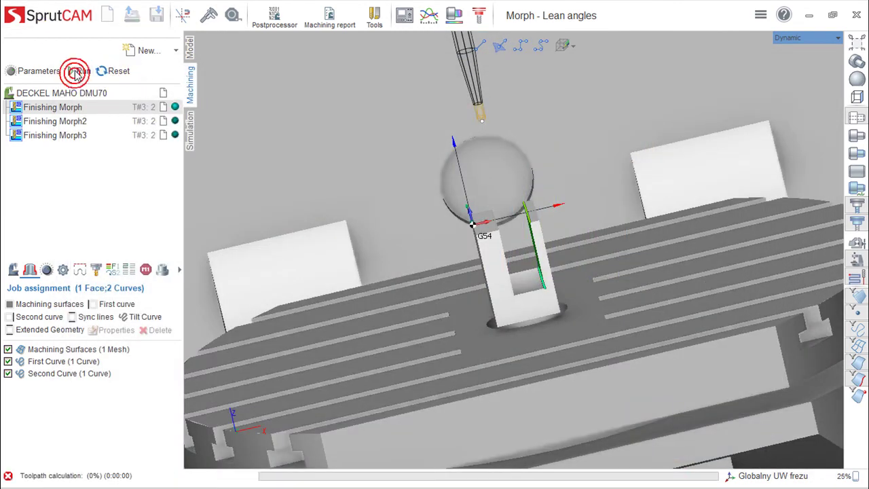
middle_drag(229, 145, 328, 210)
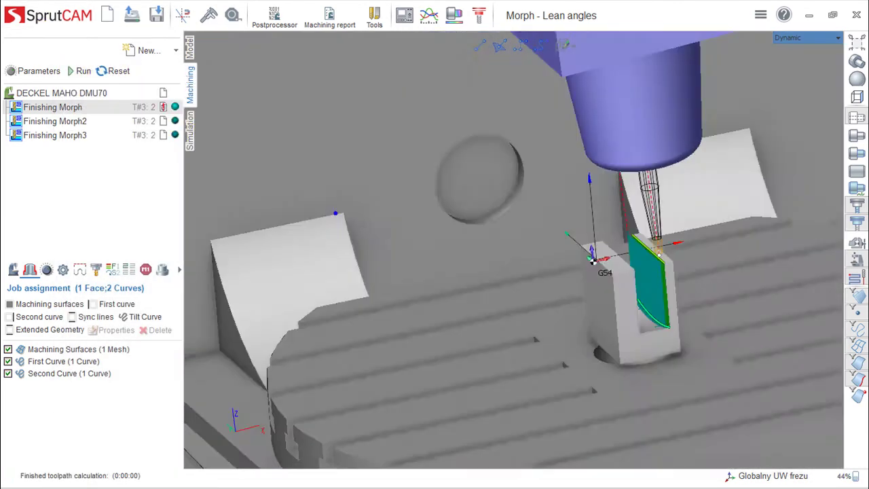
scroll(360, 226, up, 3)
middle_drag(529, 238, 282, 97)
scroll(576, 242, up, 2)
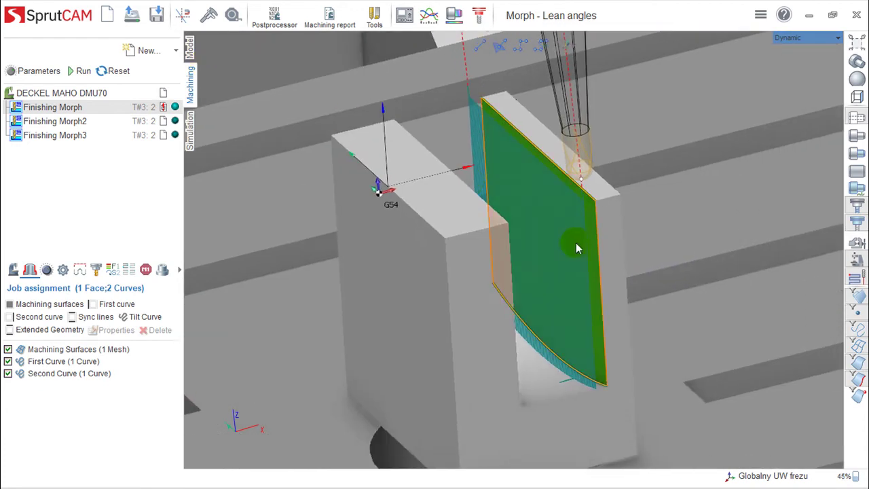
scroll(573, 242, up, 3)
scroll(569, 246, down, 2)
scroll(552, 269, down, 1)
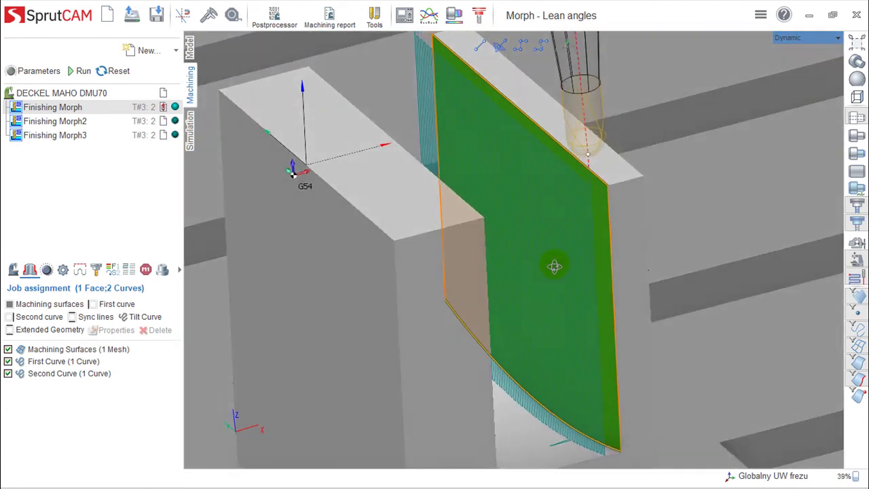
Inspect the passes along the machining surface, then switch to Simulation
middle_drag(552, 264, 573, 256)
scroll(571, 270, up, 2)
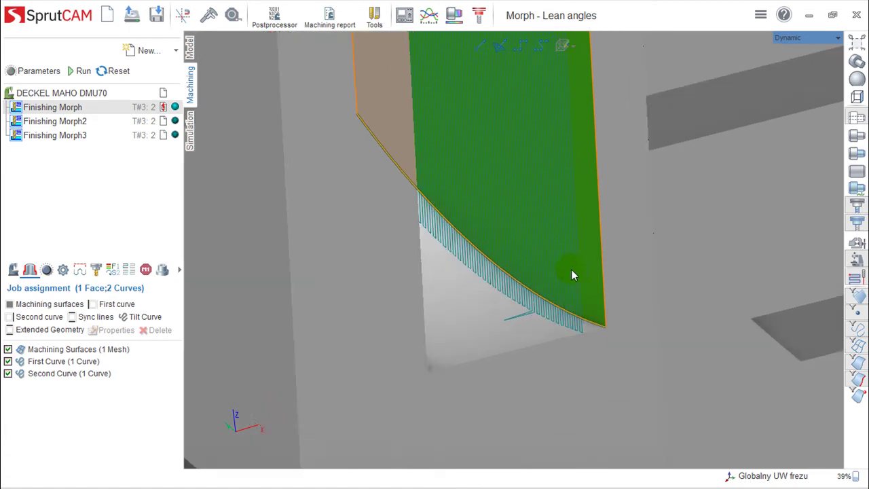
scroll(570, 271, up, 2)
scroll(570, 271, down, 3)
scroll(568, 272, up, 1)
scroll(568, 272, down, 5)
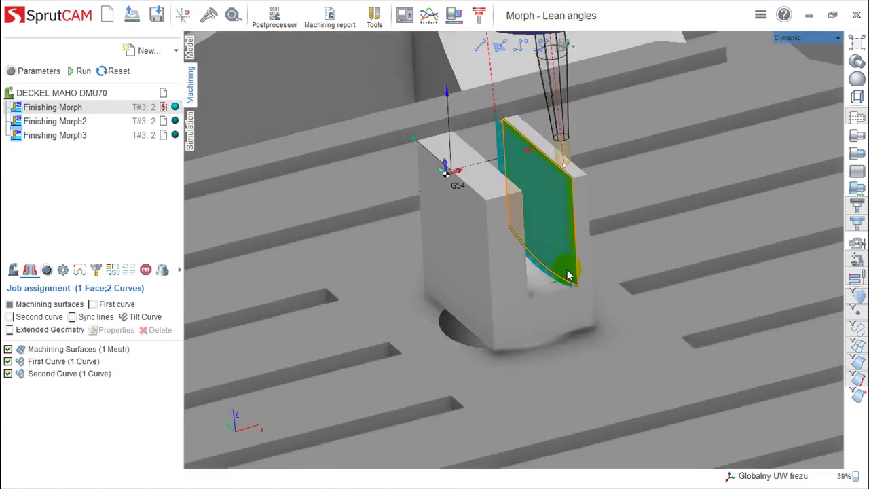
scroll(498, 269, up, 2)
click(193, 135)
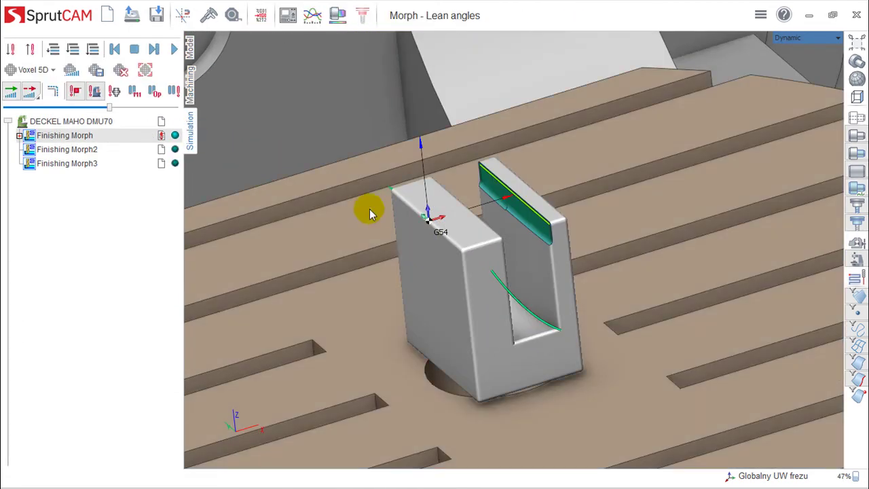
Replay the Across Finishing Morph simulation at higher speed until it finishes in 12 seconds
drag(369, 213, 338, 205)
click(145, 70)
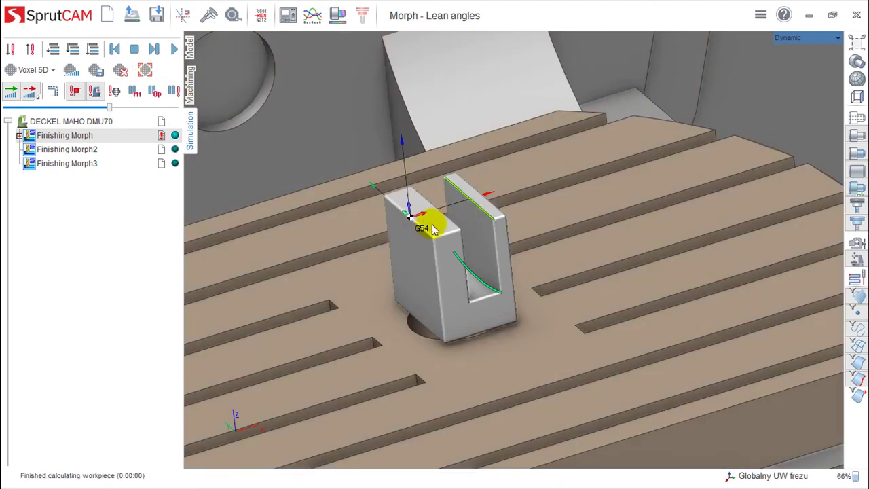
click(151, 92)
click(170, 49)
mouse_move(383, 176)
mouse_down()
mouse_move(436, 220)
mouse_move(379, 184)
mouse_up()
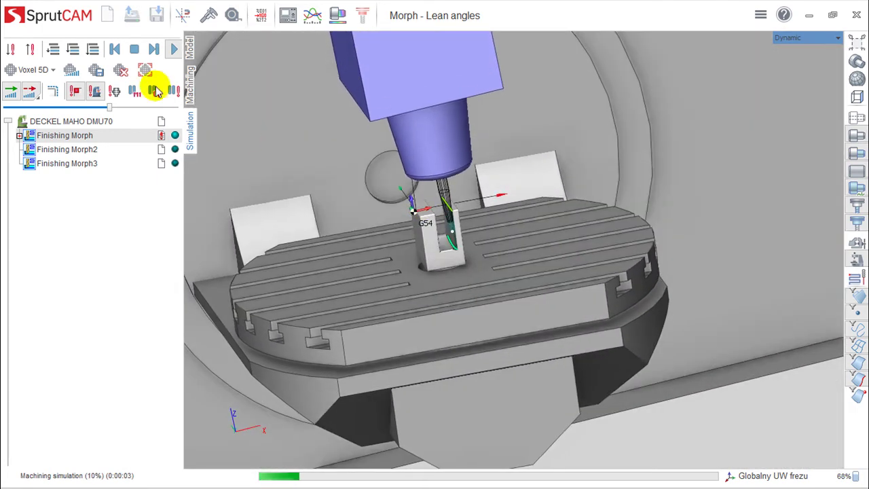
drag(108, 108, 122, 114)
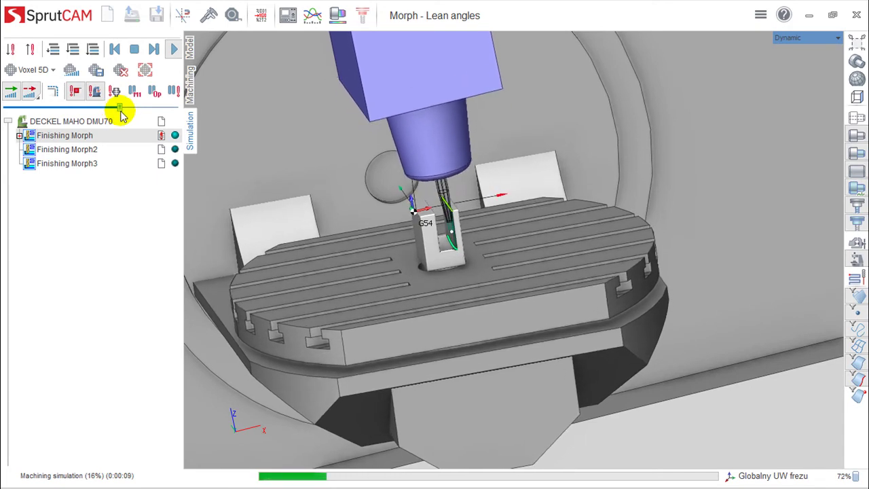
click(191, 82)
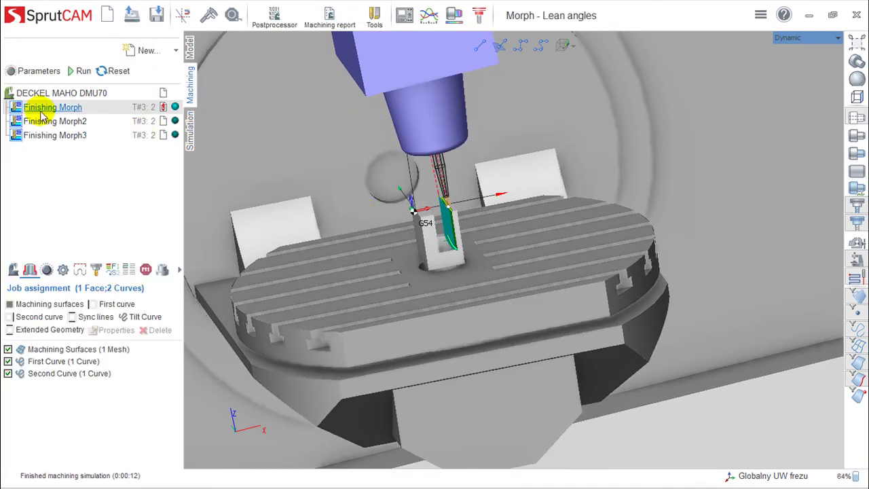
Select Finishing Morph2, then Finishing Morph3, orbiting onto the U-shaped part
click(59, 121)
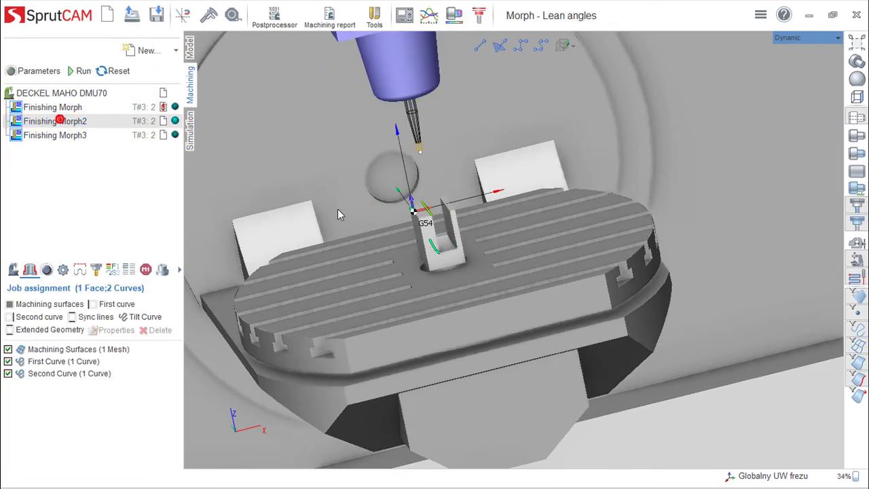
scroll(490, 224, up, 2)
scroll(454, 258, up, 2)
right_drag(455, 258, 444, 244)
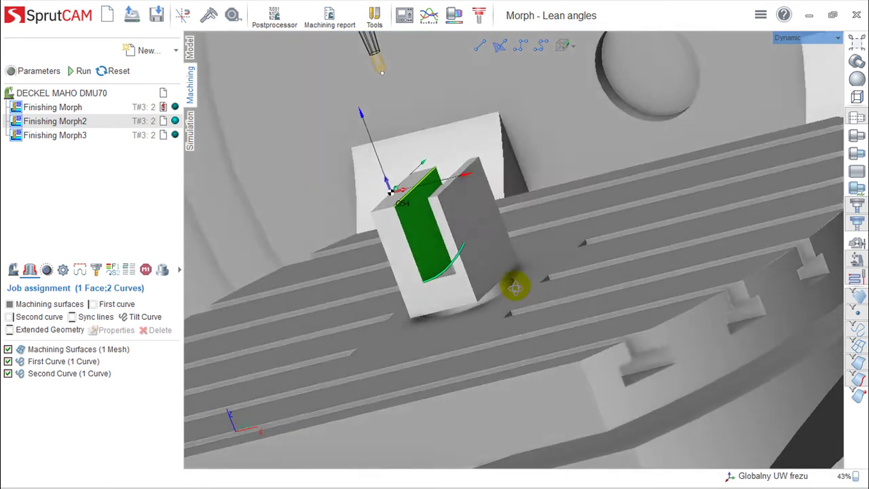
click(38, 135)
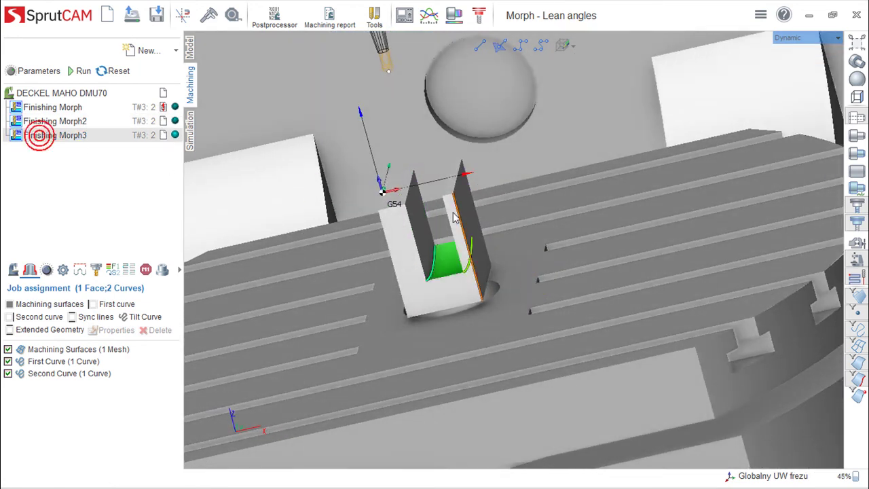
scroll(520, 229, up, 3)
mouse_move(519, 229)
right_down()
mouse_move(533, 267)
mouse_move(537, 260)
mouse_move(403, 213)
right_up()
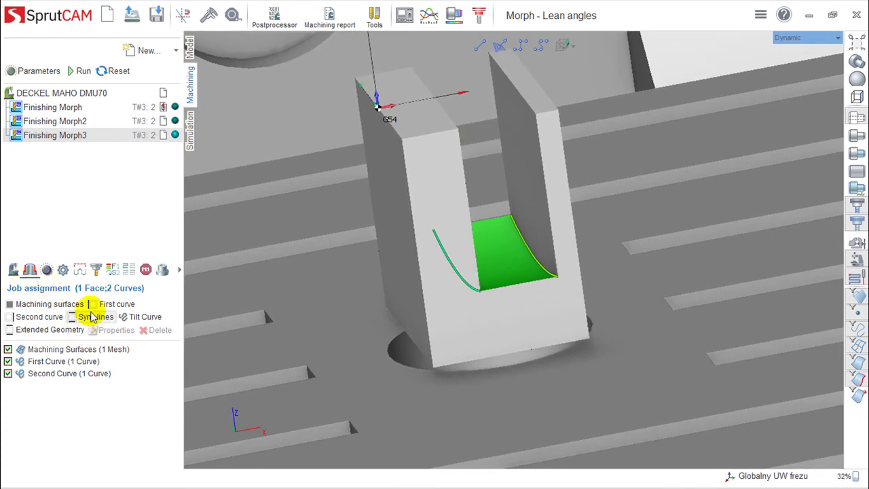
Highlight Finishing Morph3's machining surface and compare its first and second guide curves
click(60, 349)
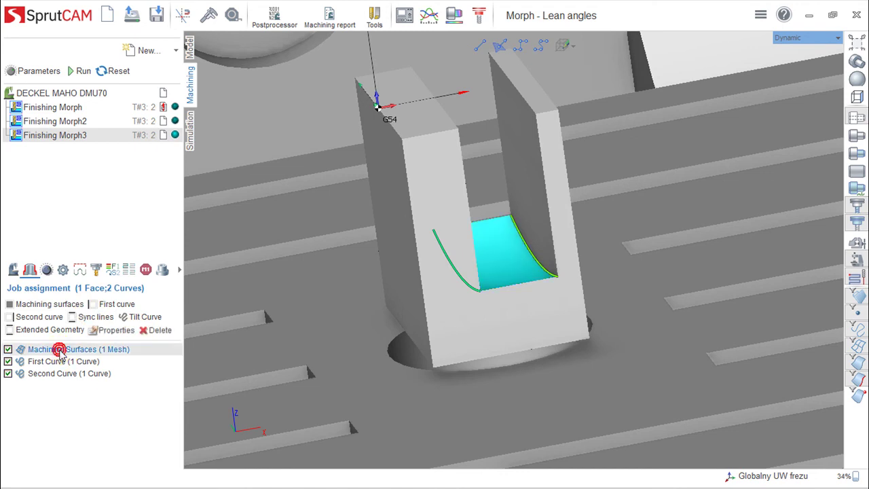
click(70, 362)
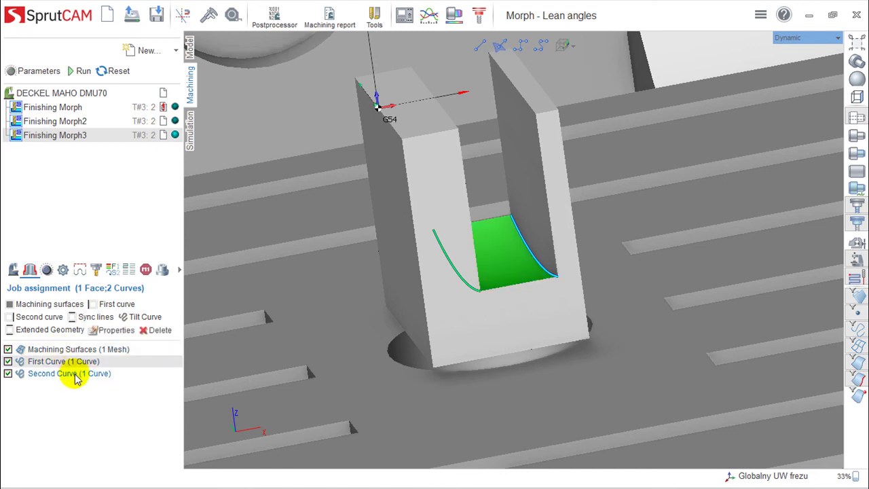
click(74, 375)
click(80, 361)
click(79, 373)
click(79, 360)
Calculate the Finishing Morph3 toolpath and orbit around the part to inspect it
click(79, 71)
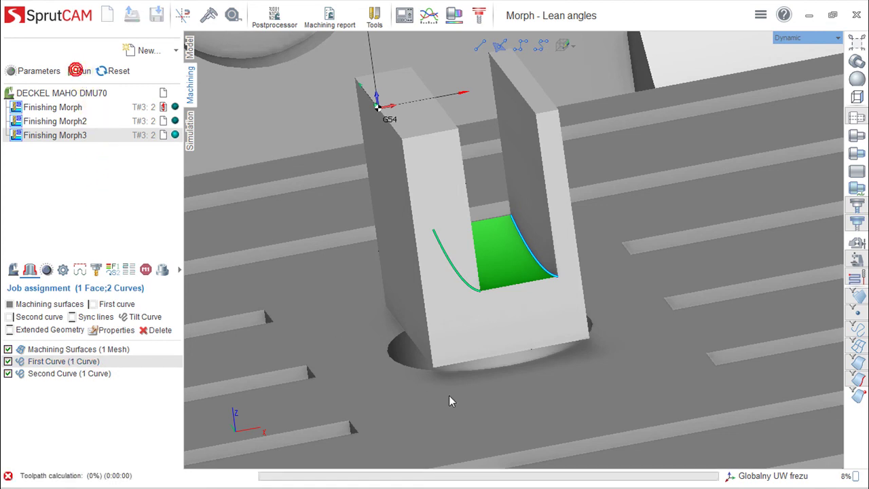
scroll(421, 381, up, 2)
scroll(416, 309, up, 2)
mouse_move(416, 309)
middle_down()
mouse_move(484, 364)
mouse_move(487, 348)
mouse_move(488, 361)
mouse_move(506, 368)
mouse_move(495, 361)
middle_up()
scroll(505, 316, down, 2)
scroll(504, 315, down, 1)
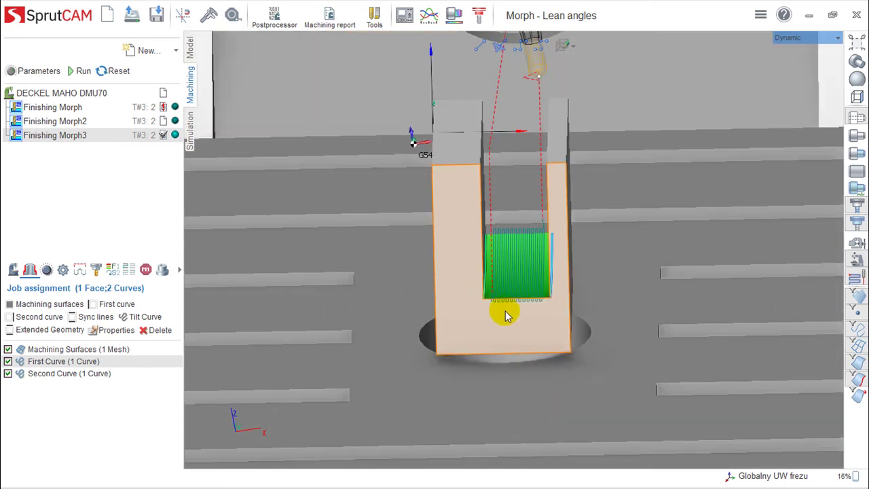
middle_drag(508, 314, 510, 325)
scroll(511, 315, up, 3)
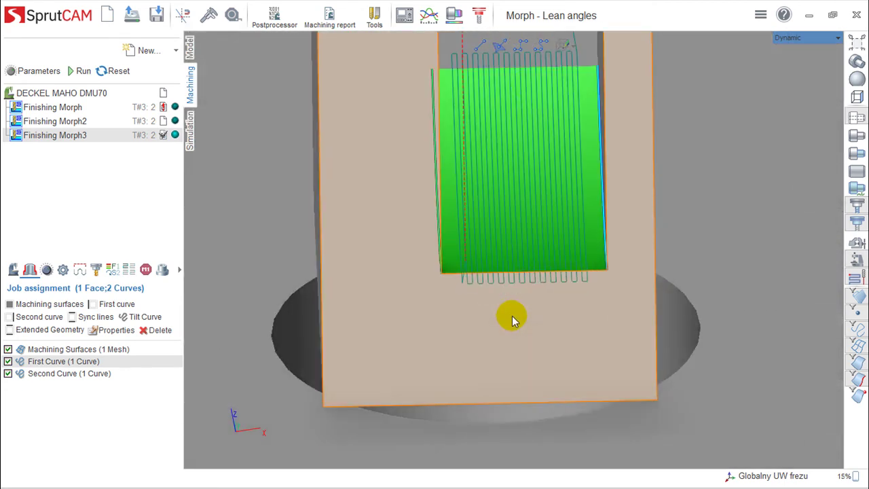
Simulate Finishing Morph3's machining to completion in 8 seconds, then return to Machining
click(190, 129)
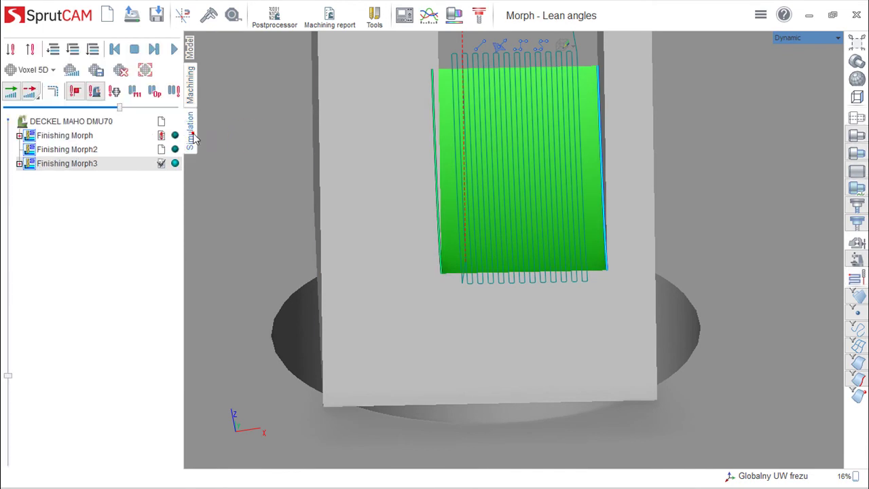
scroll(380, 302, down, 2)
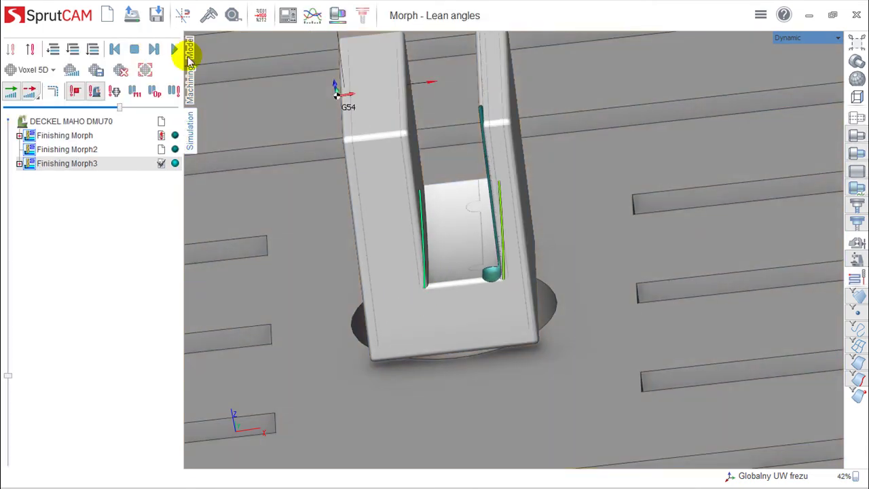
click(174, 49)
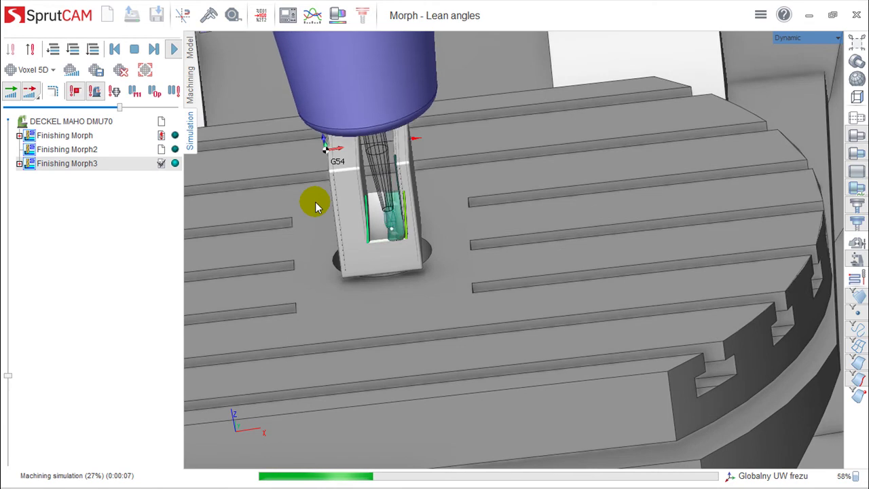
click(189, 86)
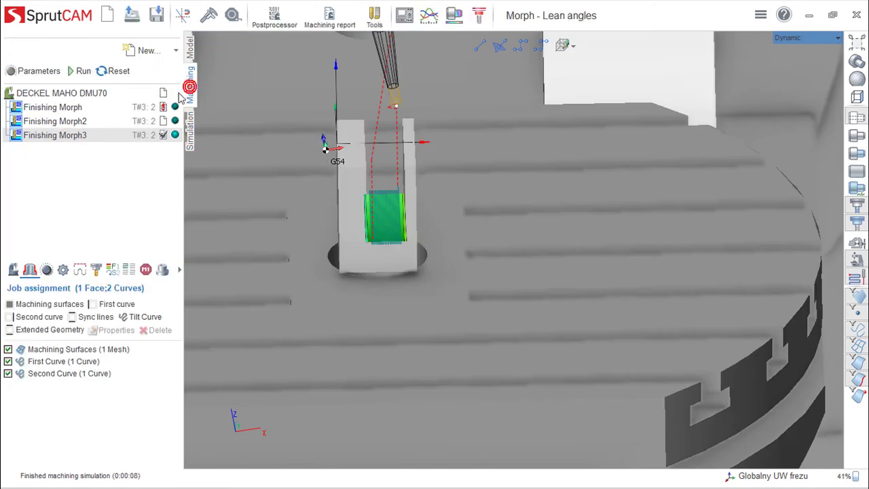
Switch Finishing Morph3's strategy from Along to Across
double_click(65, 137)
click(407, 88)
click(411, 112)
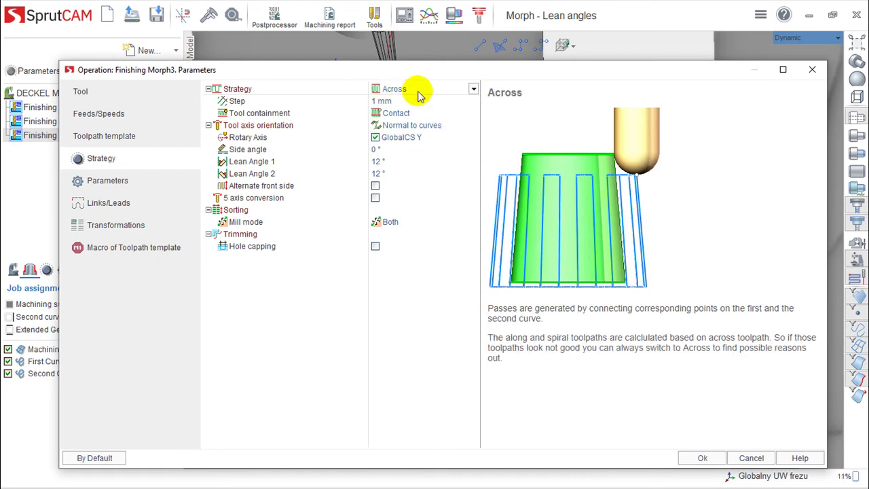
click(706, 459)
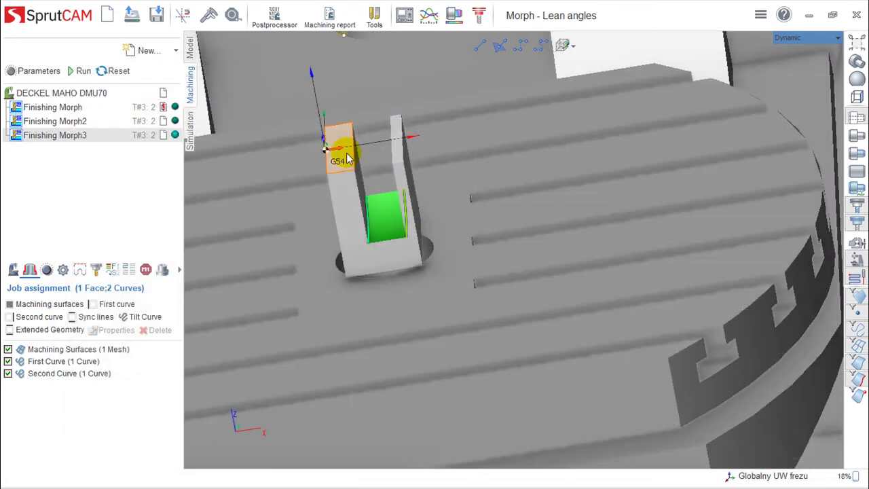
Recalculate Finishing Morph3's toolpath into dense Across passes and check it before simulating
click(72, 71)
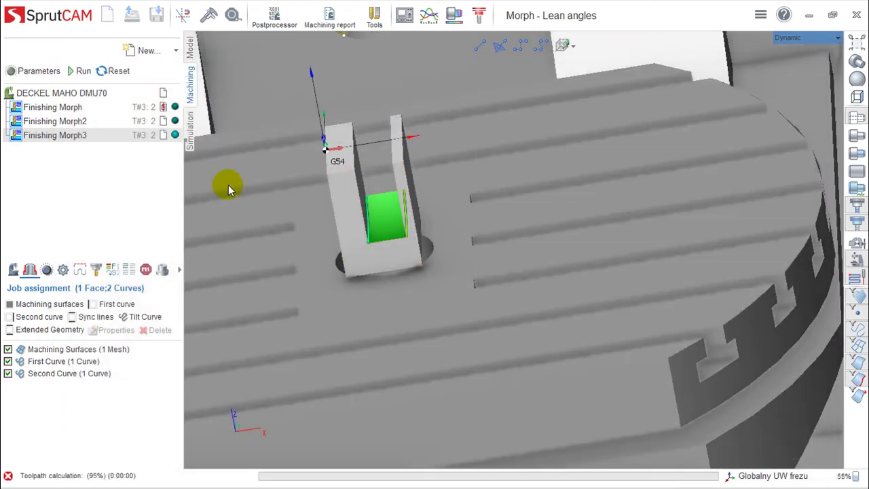
scroll(419, 295, up, 5)
scroll(418, 303, down, 3)
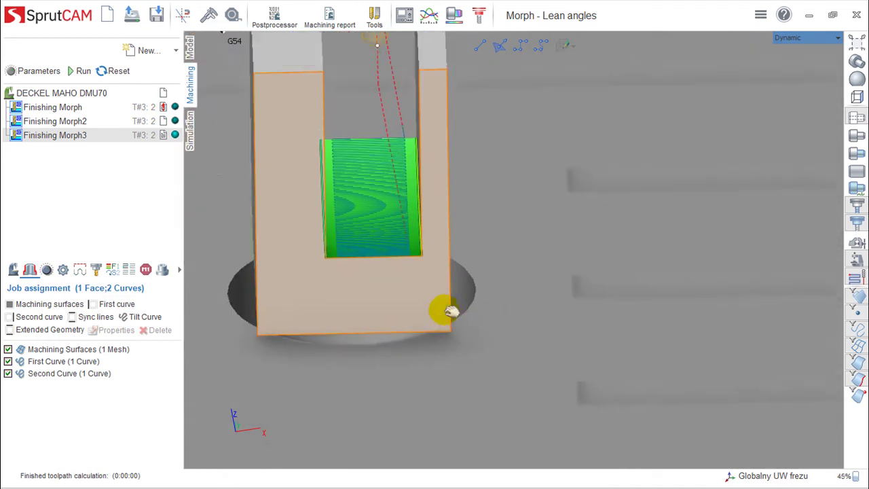
scroll(419, 304, up, 3)
scroll(419, 303, down, 4)
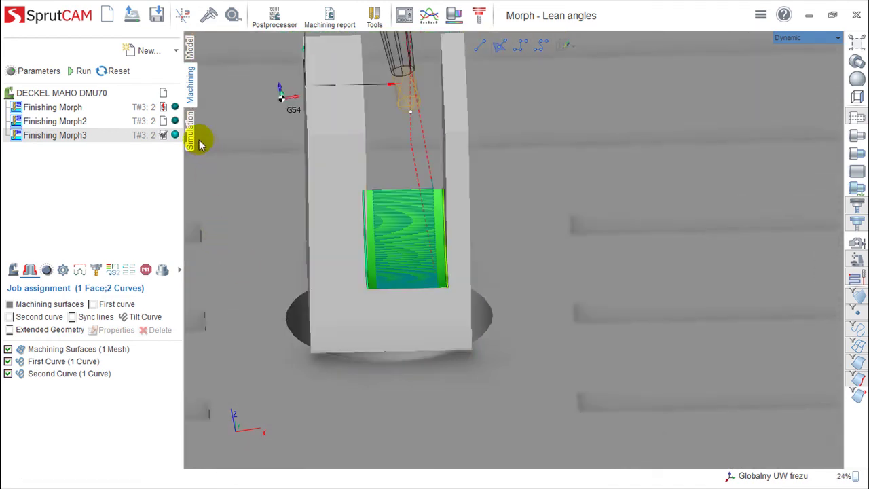
click(192, 133)
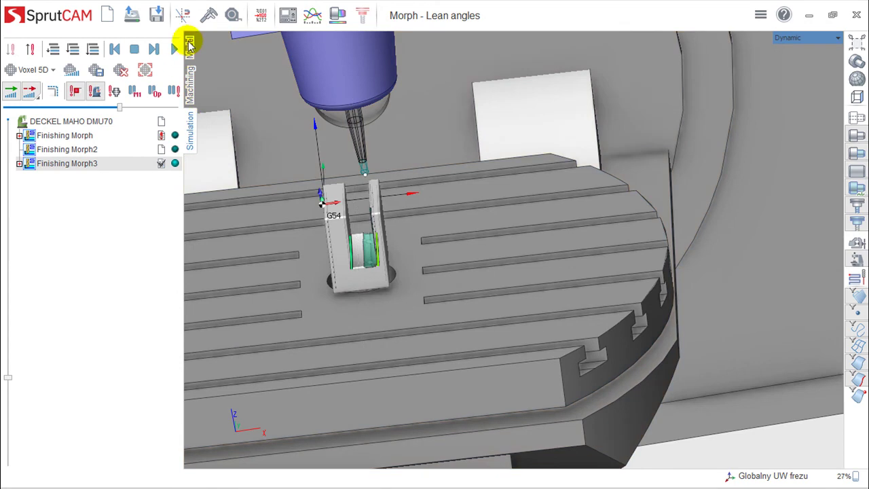
Play the Across Finishing Morph3 simulation, zooming to watch, then stop and return to Machining
click(173, 49)
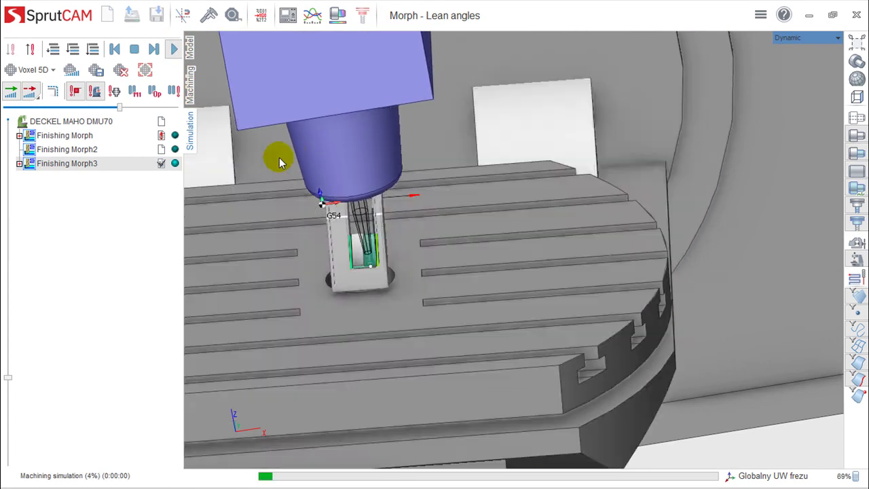
scroll(339, 240, up, 5)
scroll(370, 256, up, 3)
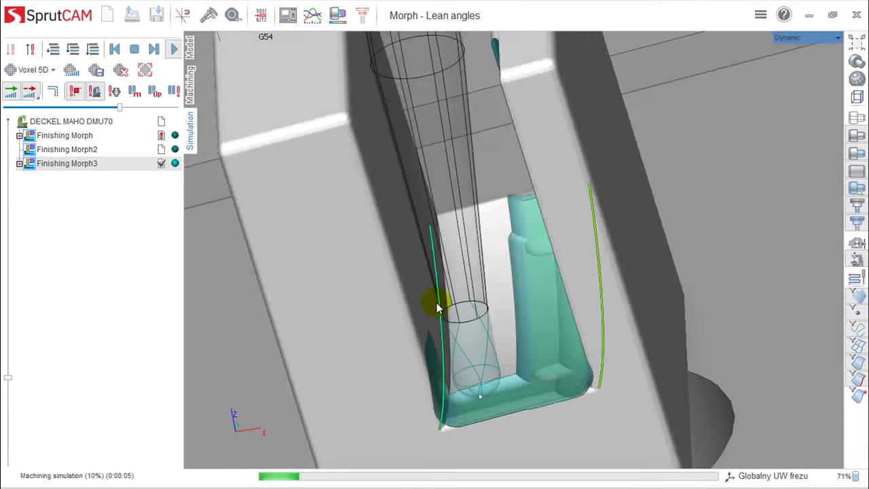
scroll(437, 308, down, 4)
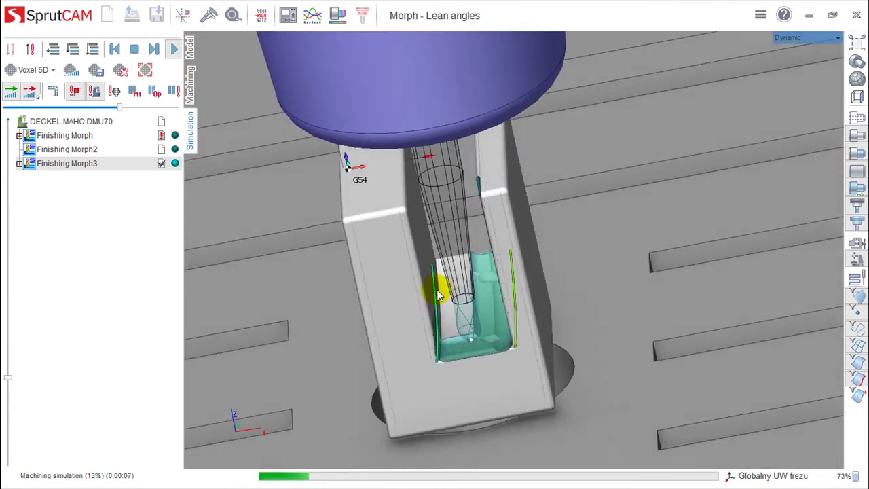
scroll(435, 285, down, 2)
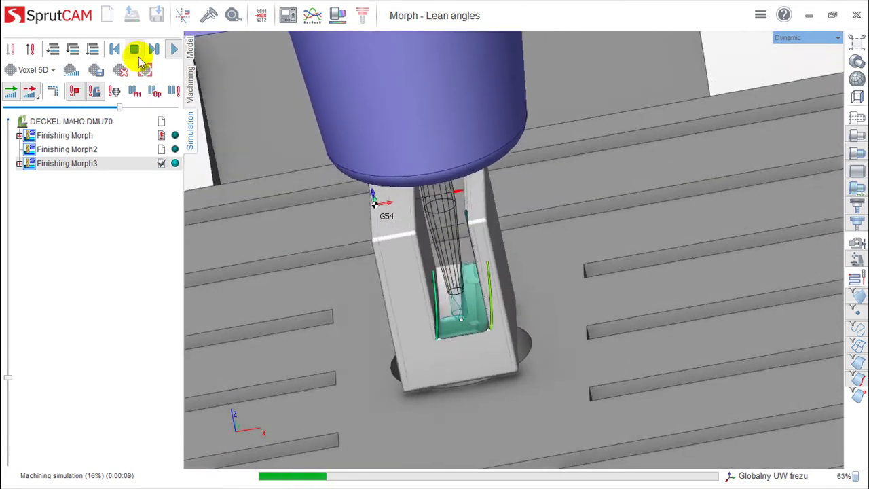
click(135, 50)
click(190, 85)
scroll(446, 264, down, 3)
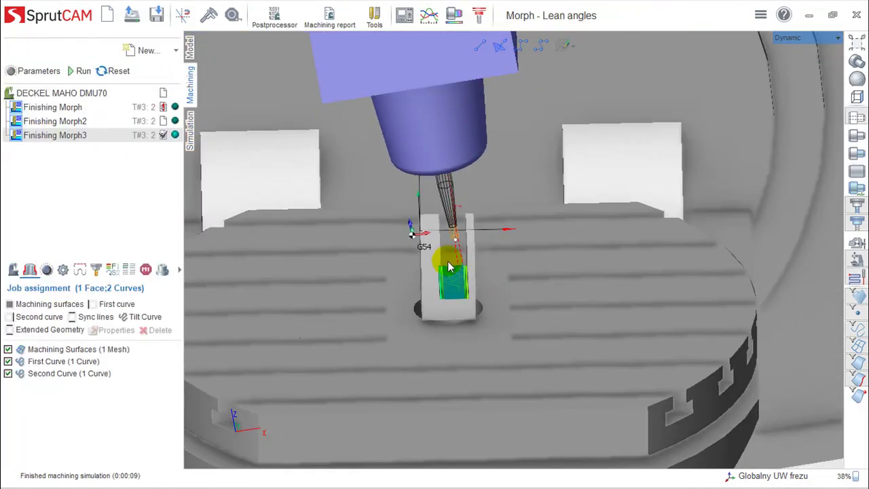
mouse_move(447, 265)
right_down()
mouse_move(636, 320)
mouse_move(583, 363)
mouse_move(550, 329)
mouse_move(558, 323)
mouse_move(529, 321)
mouse_move(533, 329)
right_up()
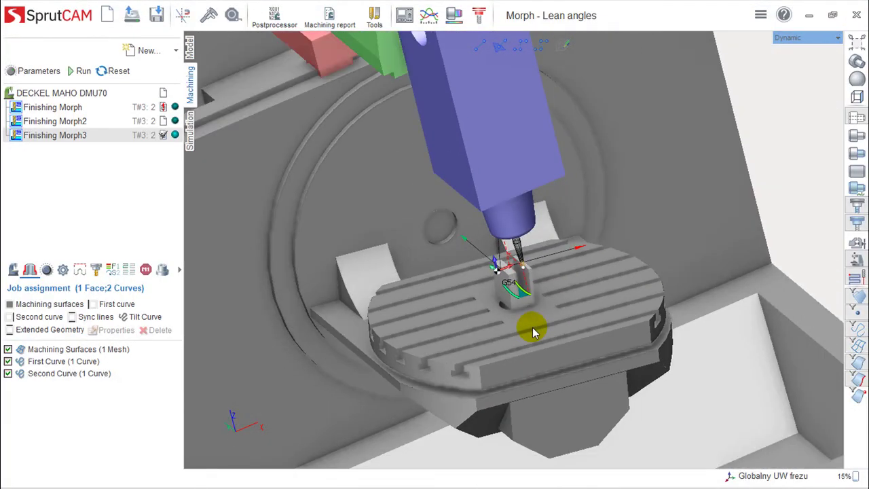